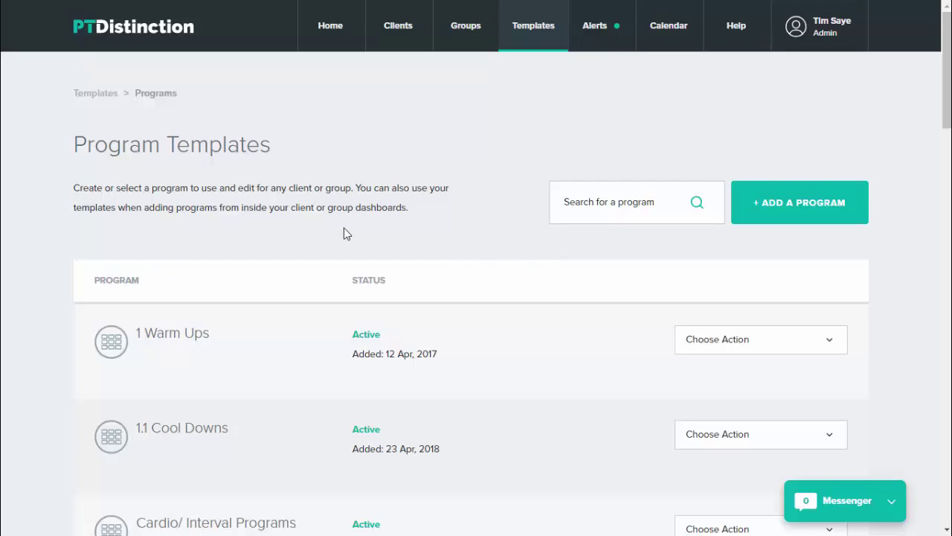
- Edit the 1 Warm Ups template and show its Stiff Low Back, Kyphosis and General workouts as columns
scroll(298, 246, "down", 1)
scroll(216, 290, "down", 1)
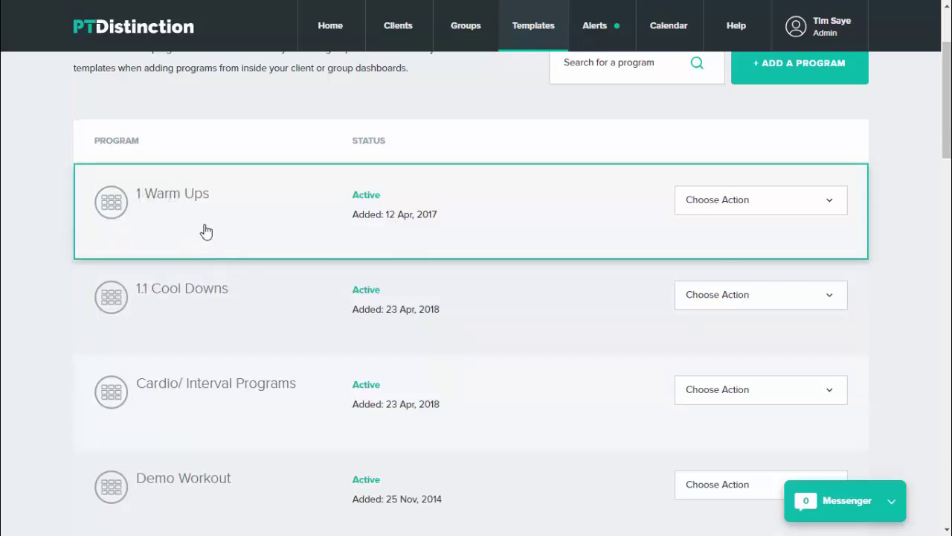
scroll(227, 280, "down", 1)
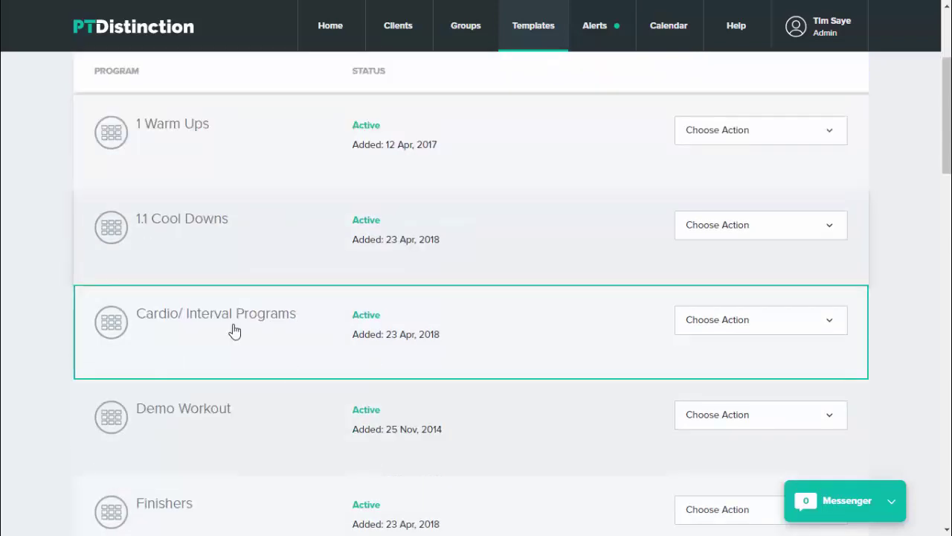
scroll(240, 332, "down", 3)
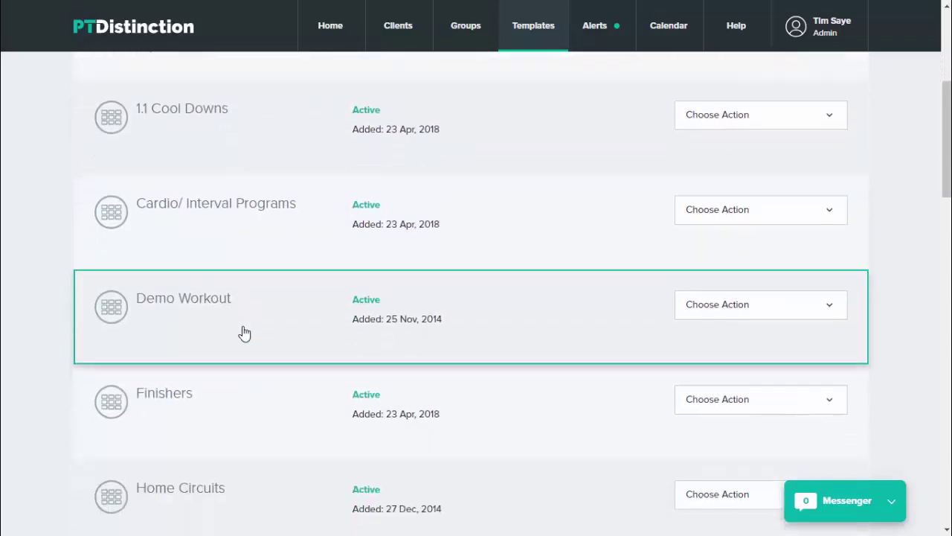
scroll(248, 338, "down", 2)
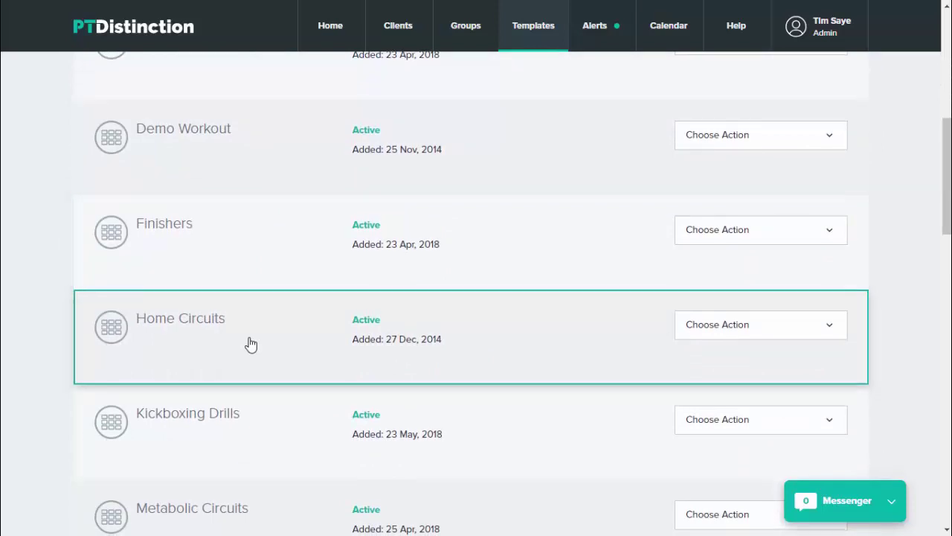
scroll(251, 343, "down", 2)
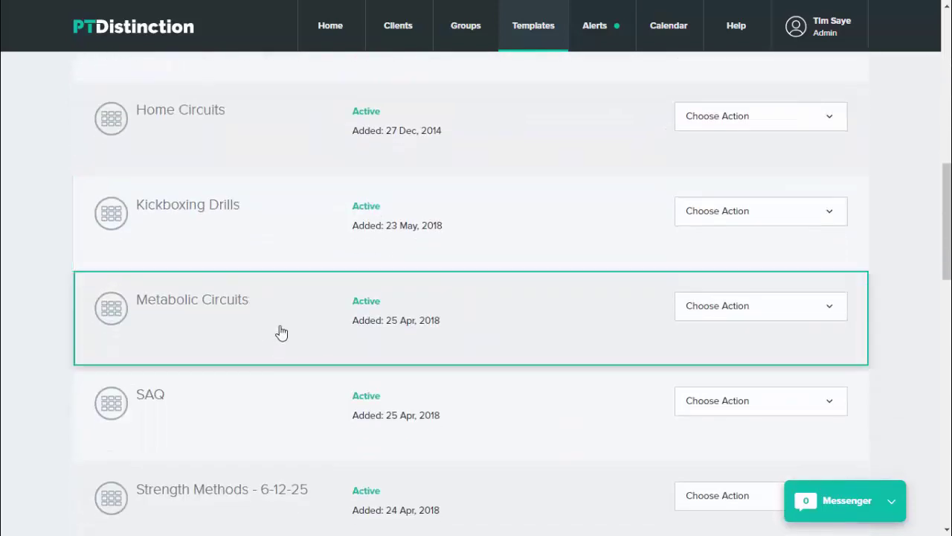
scroll(279, 332, "down", 2)
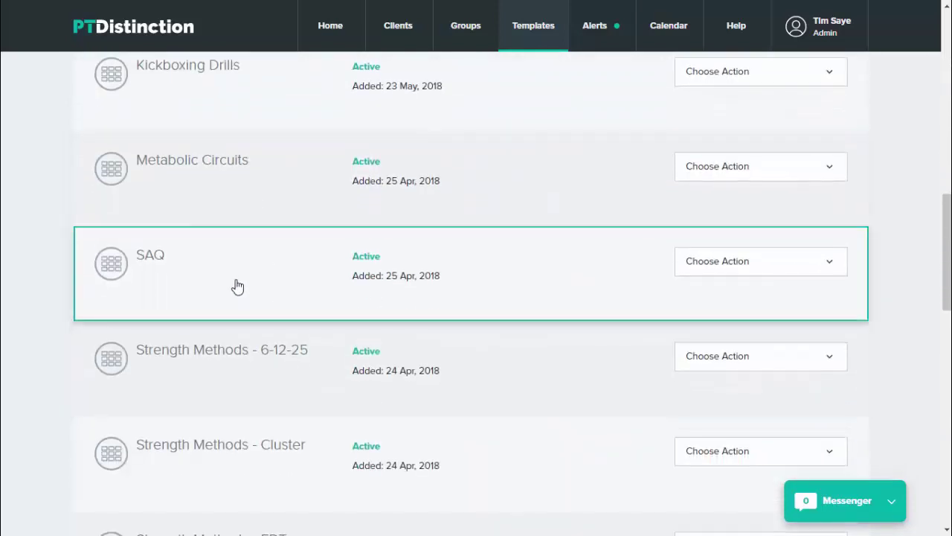
scroll(236, 286, "down", 1)
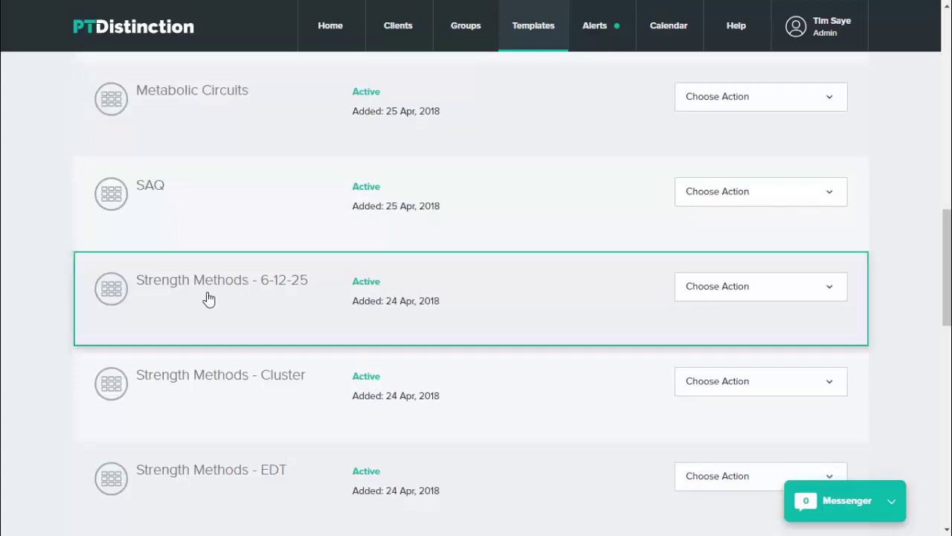
scroll(287, 315, "down", 1)
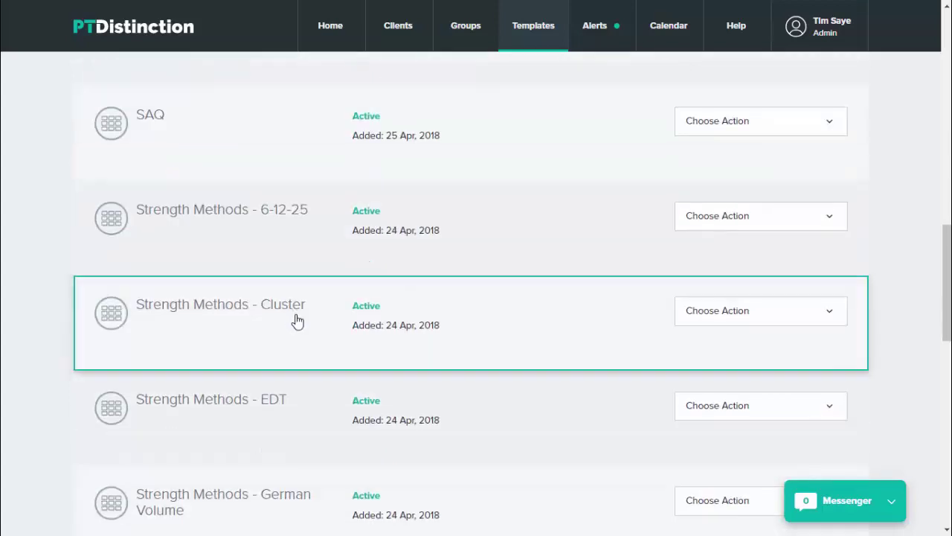
scroll(297, 321, "down", 1)
scroll(301, 331, "down", 1)
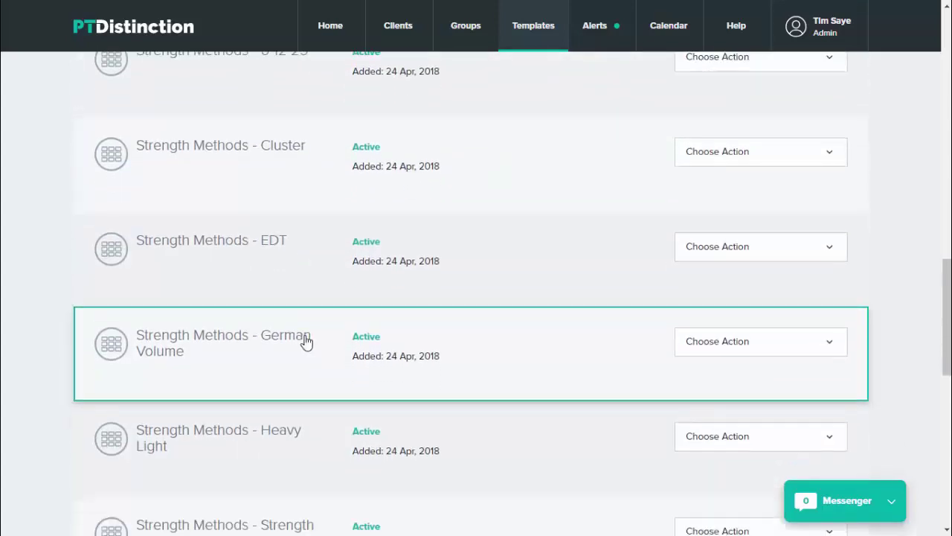
scroll(306, 342, "down", 1)
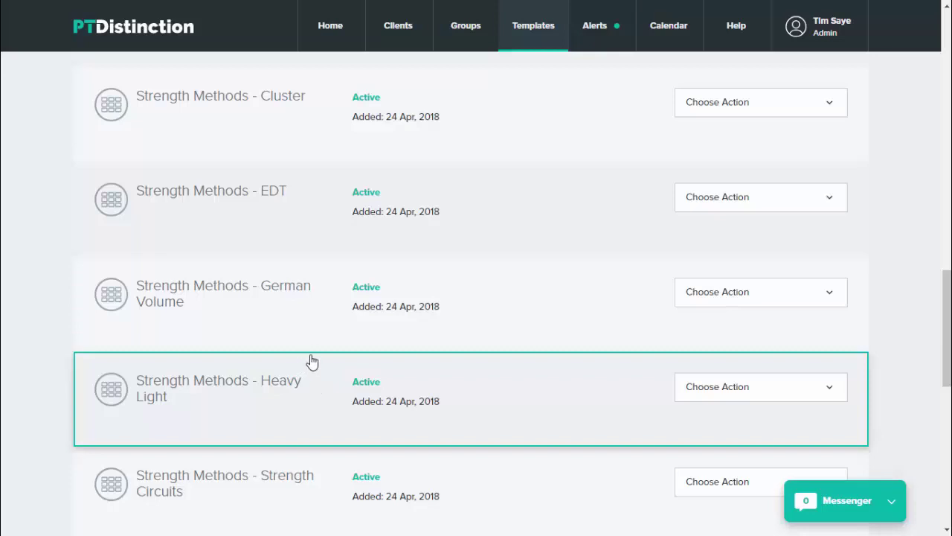
scroll(311, 361, "up", 6)
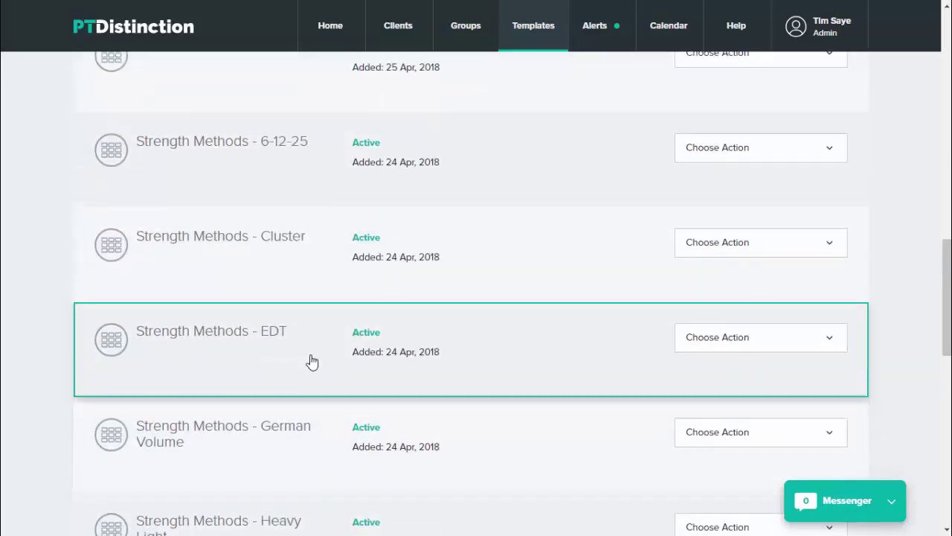
scroll(312, 362, "up", 8)
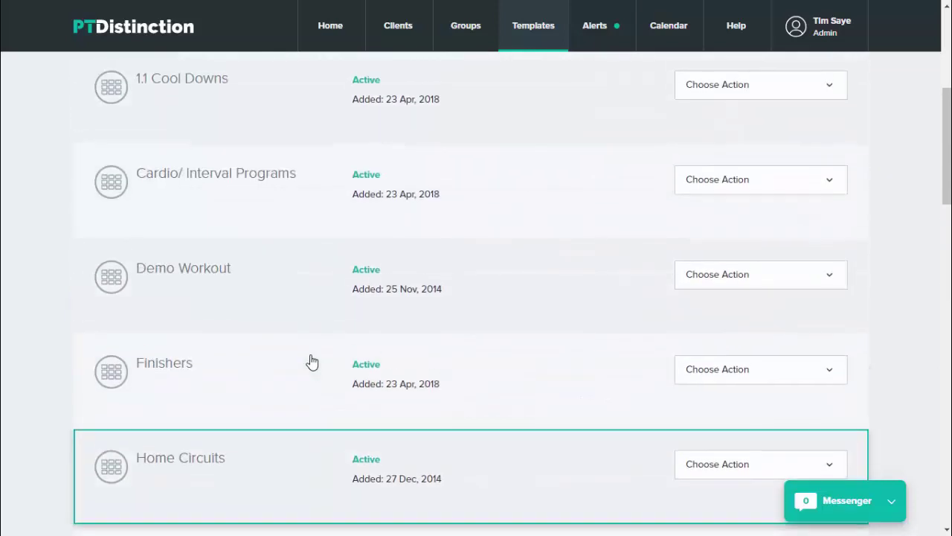
scroll(312, 362, "up", 1)
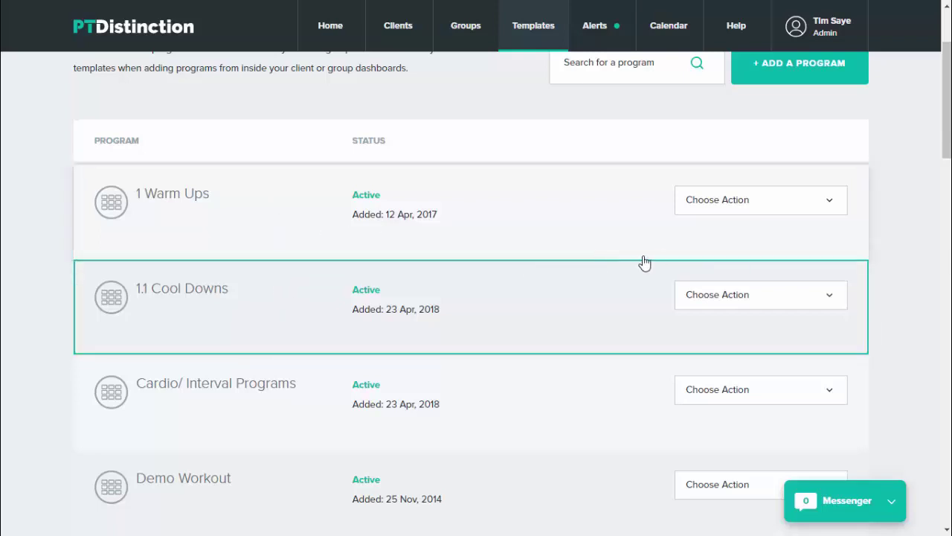
left_click(789, 212)
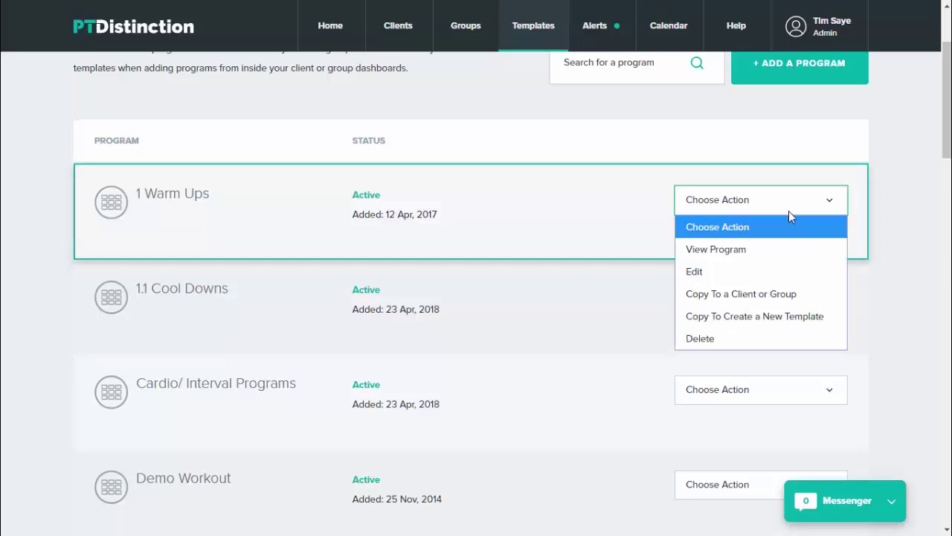
left_click(727, 273)
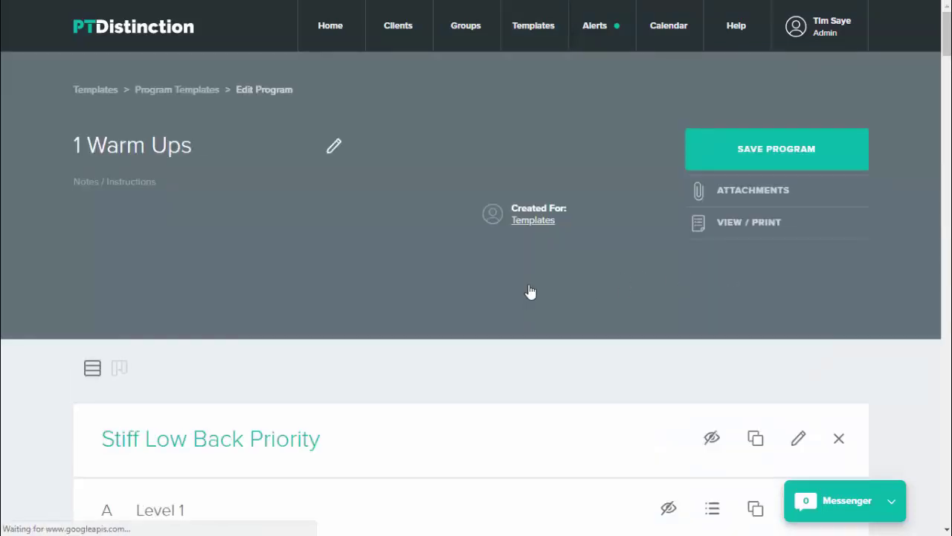
left_click(119, 369)
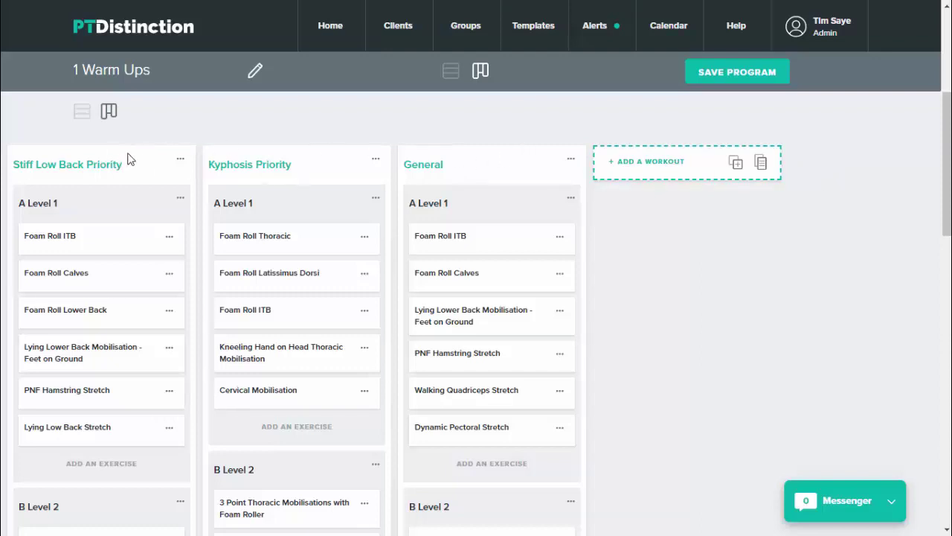
scroll(202, 179, "down", 1)
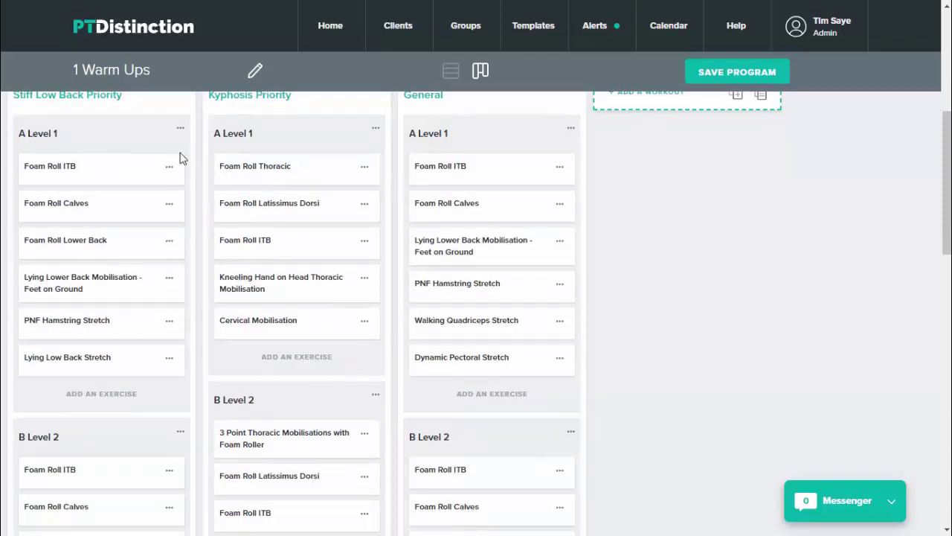
scroll(77, 136, "up", 1)
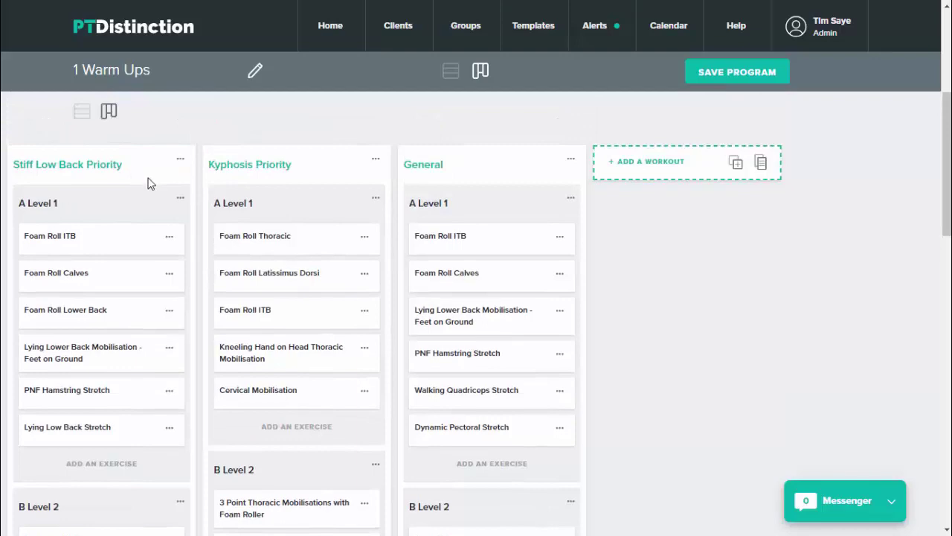
scroll(152, 201, "down", 1)
scroll(247, 413, "down", 3)
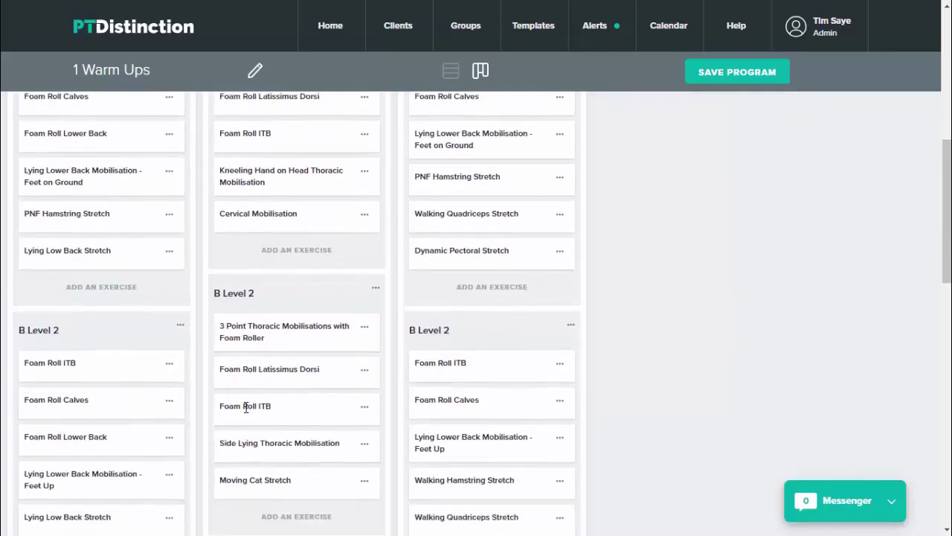
scroll(246, 408, "down", 1)
scroll(370, 392, "down", 2)
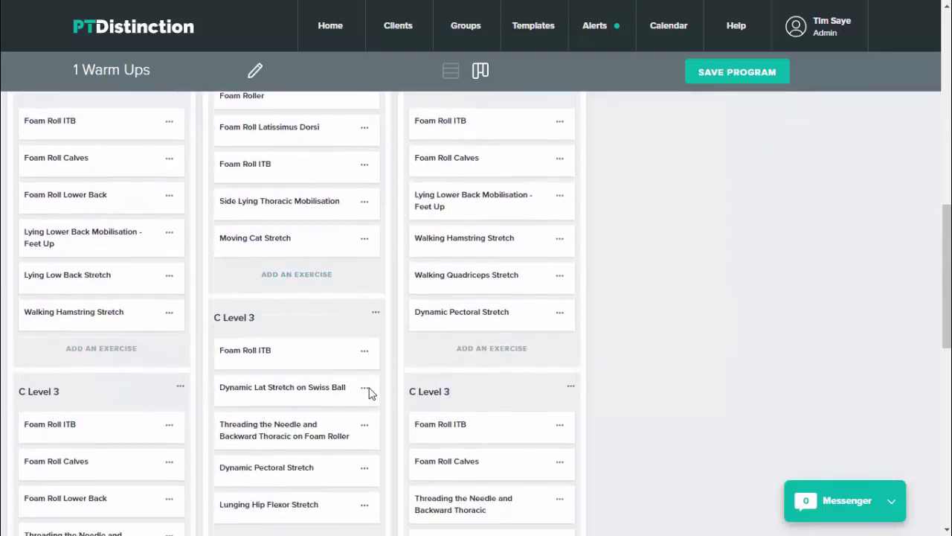
scroll(371, 393, "down", 1)
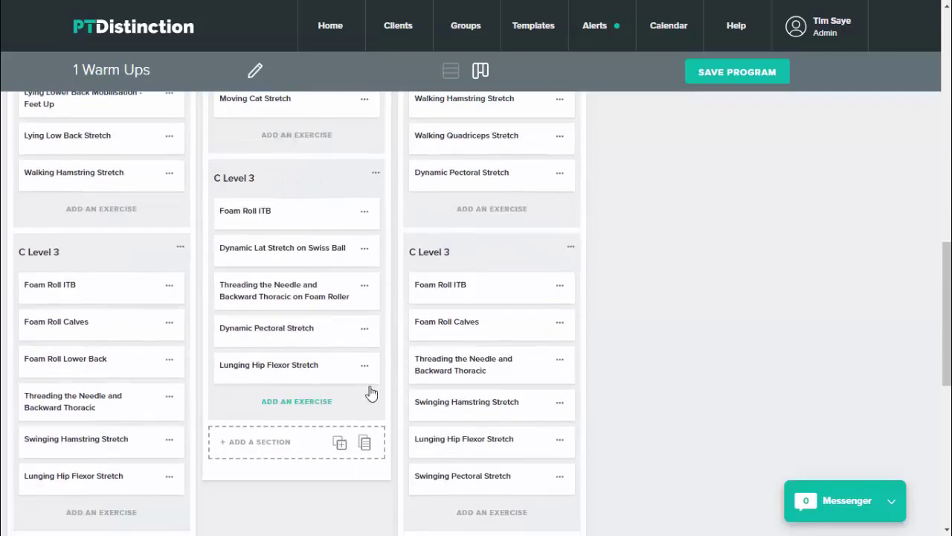
scroll(371, 393, "up", 2)
scroll(371, 393, "up", 6)
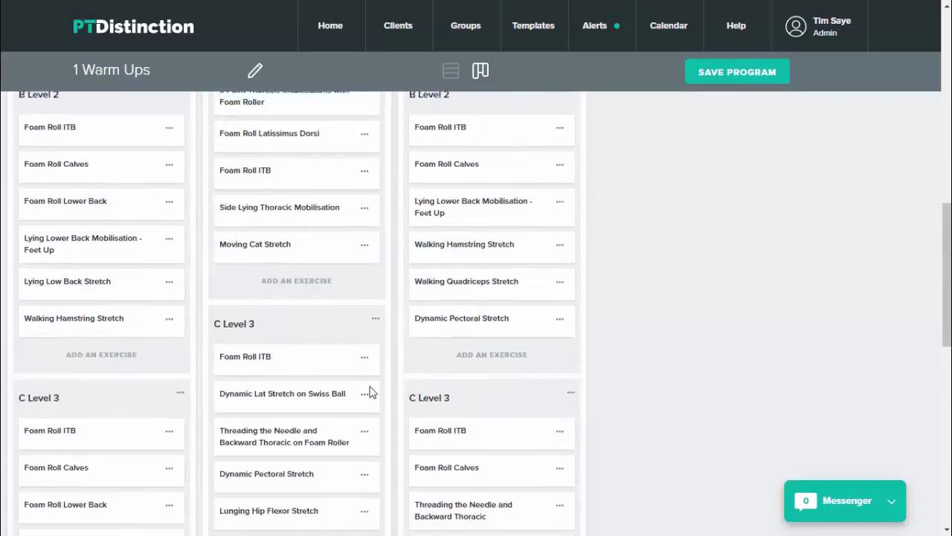
scroll(372, 393, "up", 2)
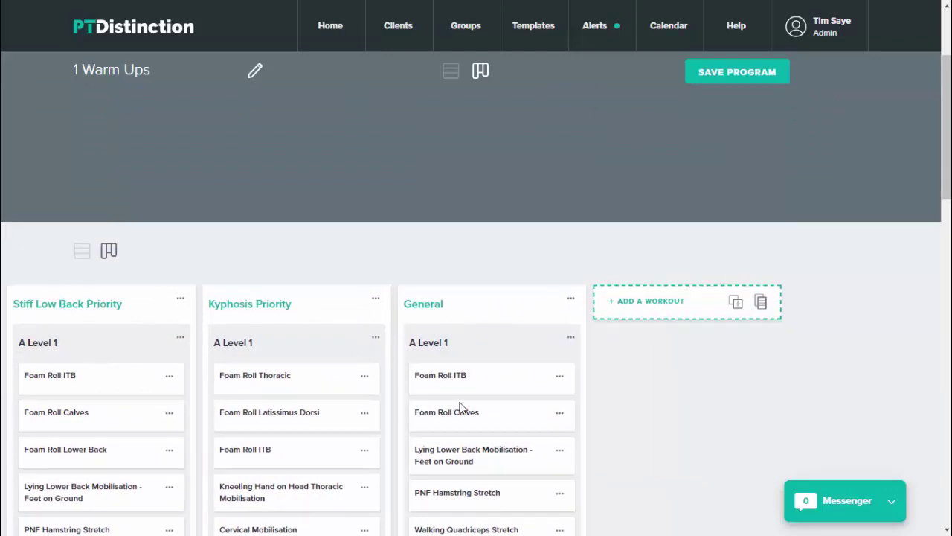
scroll(455, 406, "up", 2)
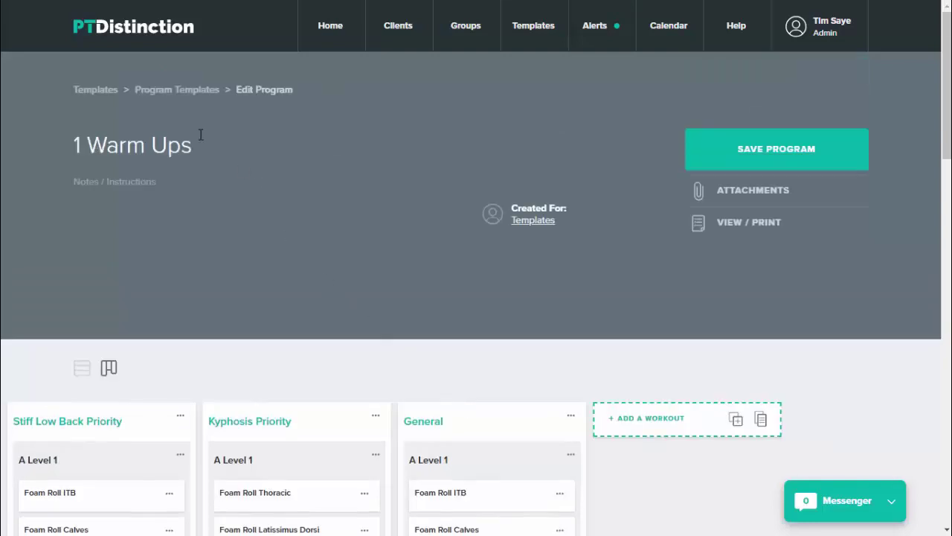
- Return to Program Templates and open Strength Methods - EDT for editing
left_click(184, 99)
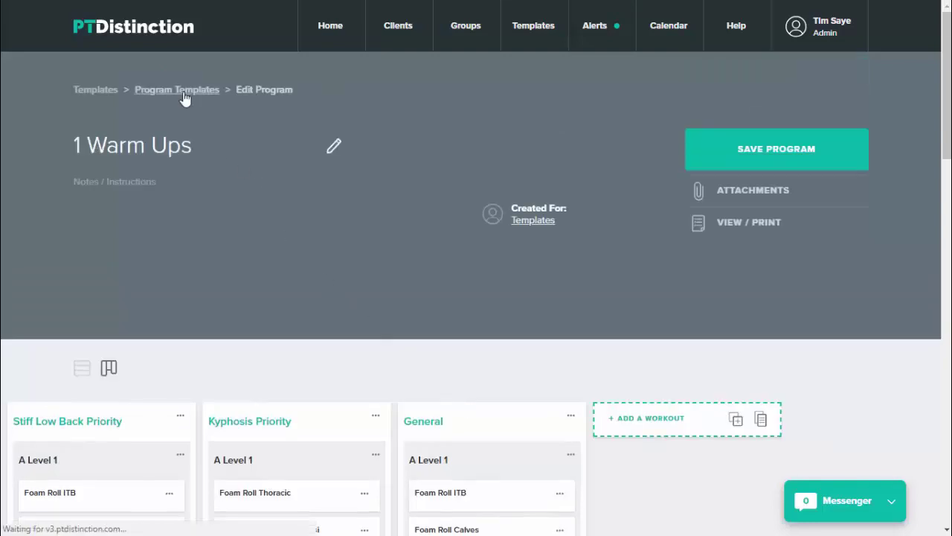
scroll(439, 143, "down", 3)
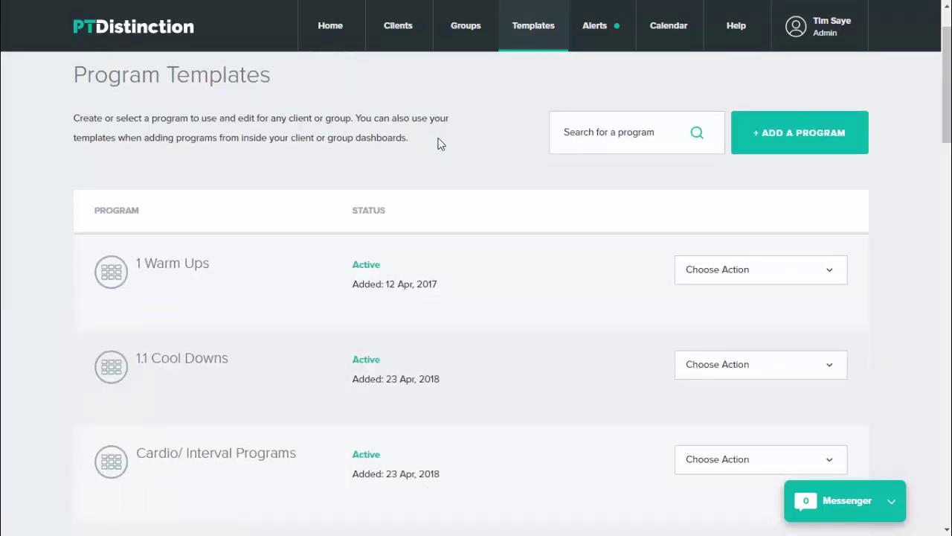
scroll(439, 145, "down", 6)
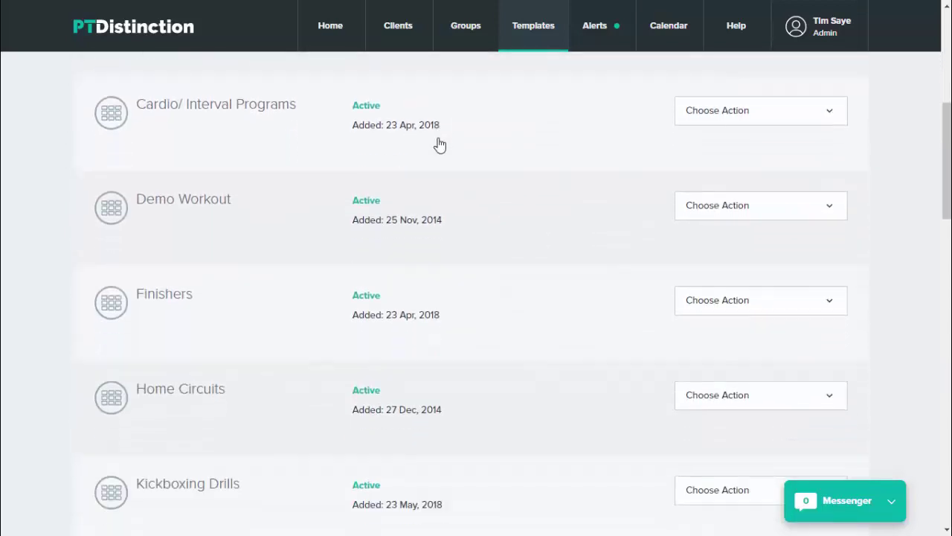
scroll(439, 150, "down", 2)
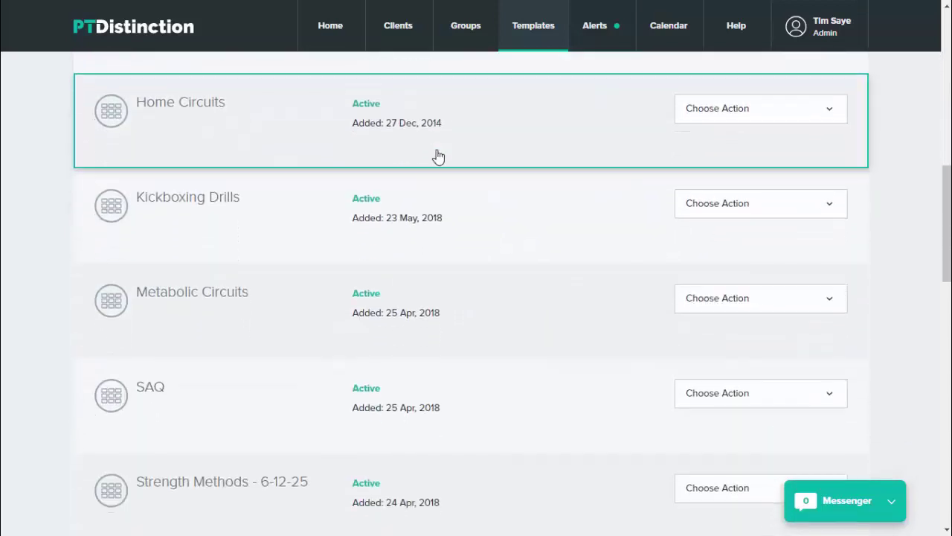
scroll(438, 156, "down", 2)
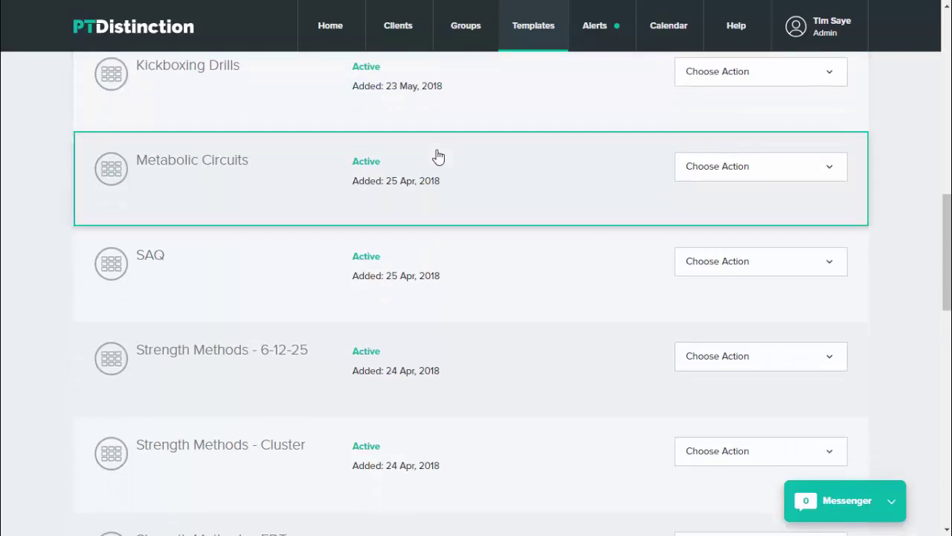
scroll(439, 157, "down", 2)
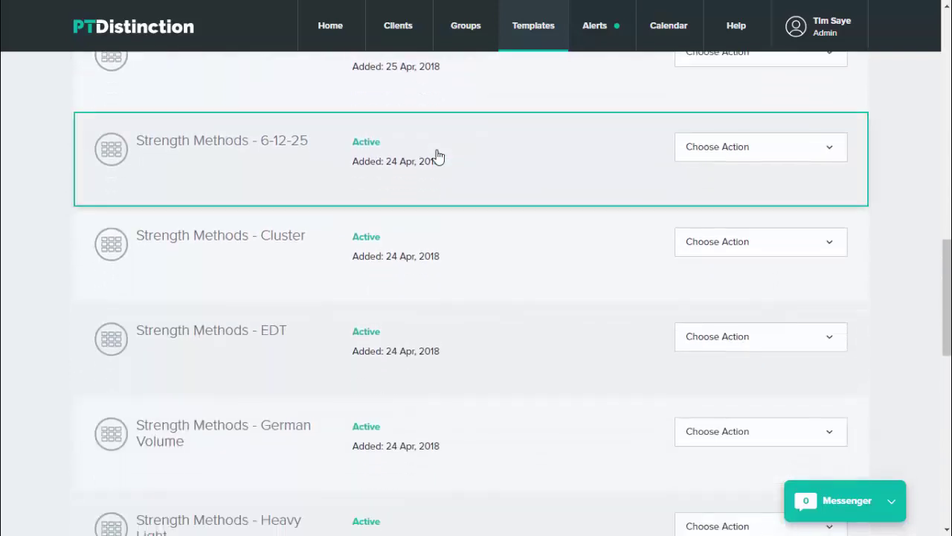
scroll(431, 202, "down", 1)
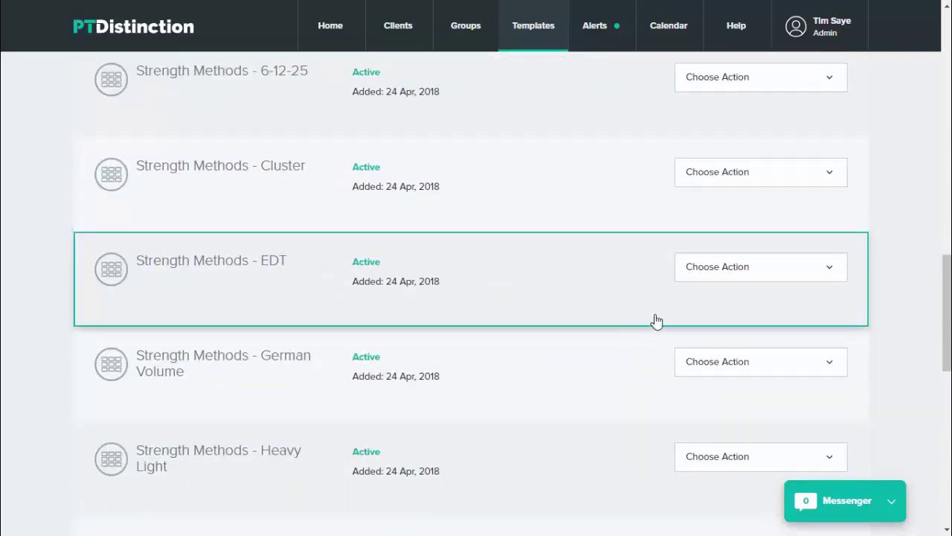
left_click(797, 279)
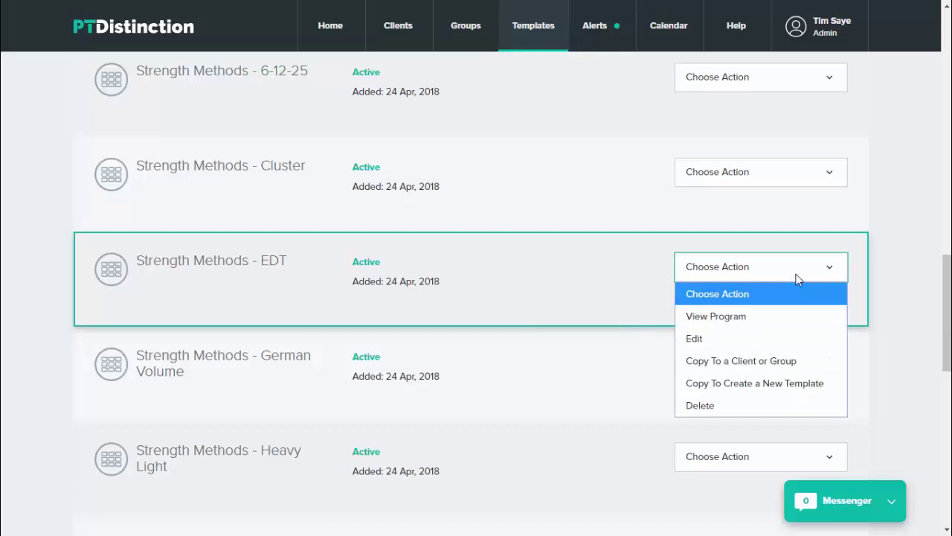
left_click(723, 341)
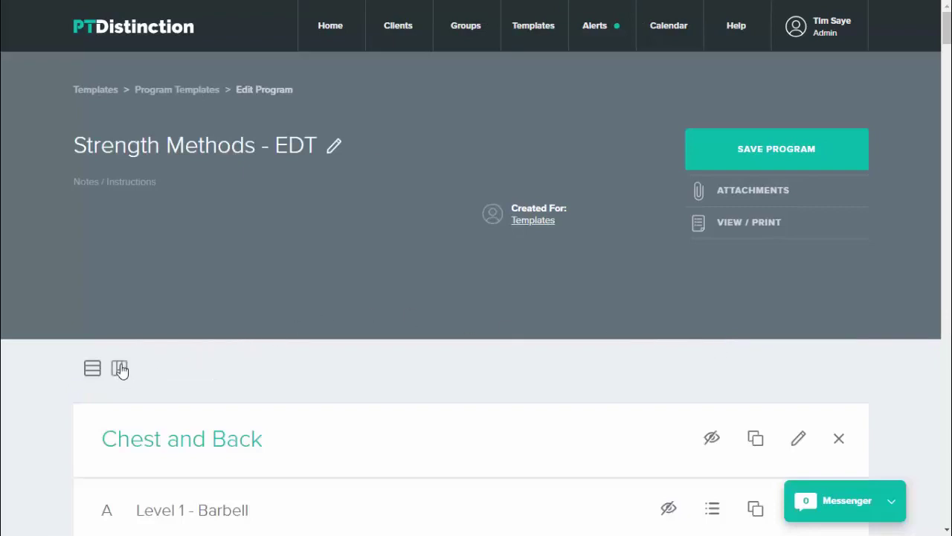
- Switch to board view to show Chest and Back, Legs and Shoulders, and Arms as columns
left_click(119, 367)
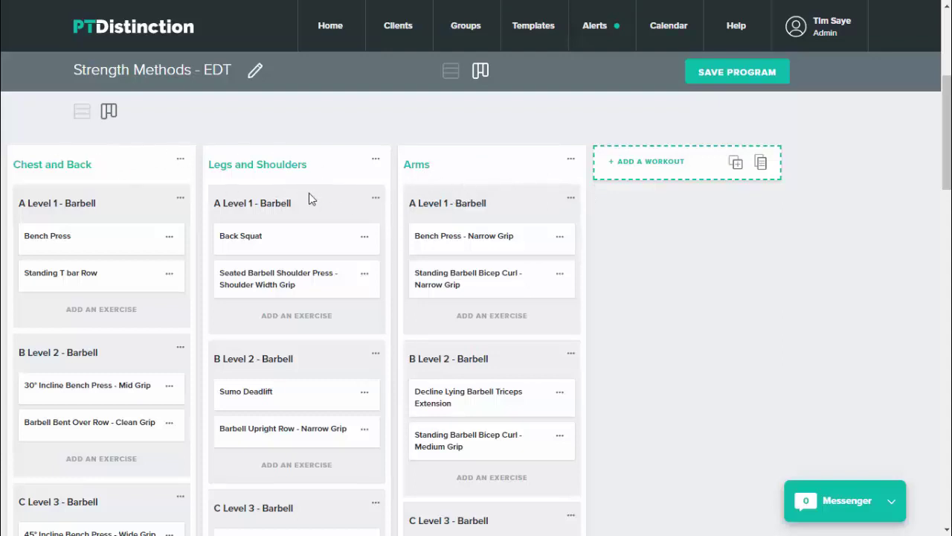
scroll(353, 203, "down", 1)
scroll(353, 204, "down", 2)
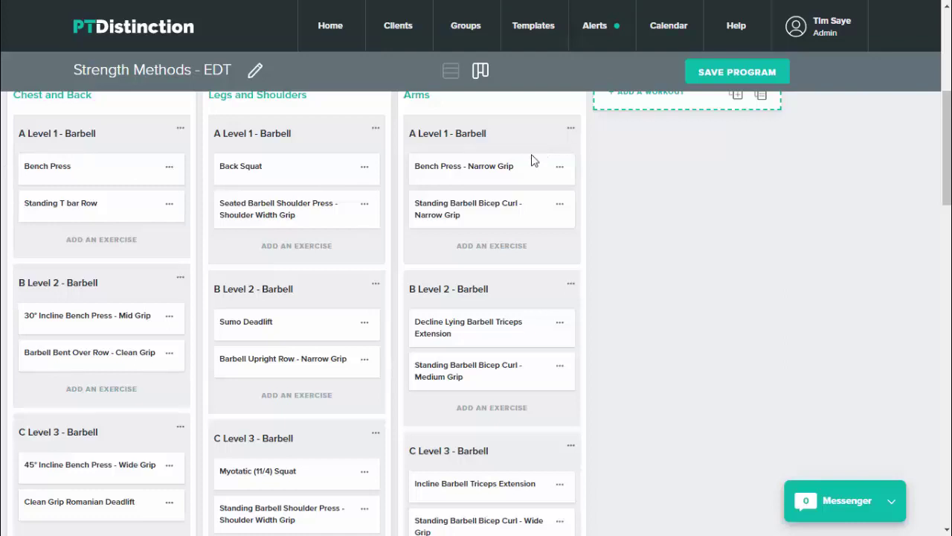
scroll(322, 251, "down", 1)
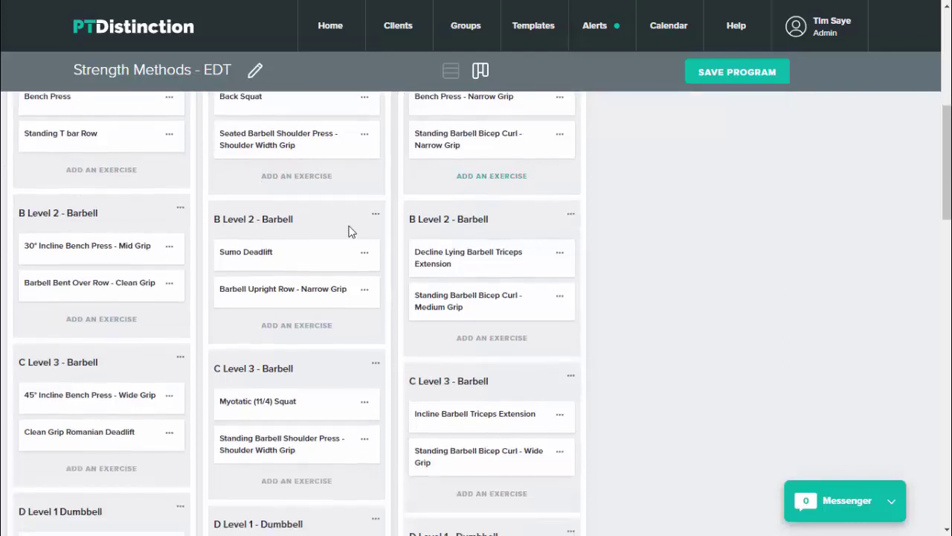
scroll(100, 287, "down", 1)
scroll(491, 334, "down", 2)
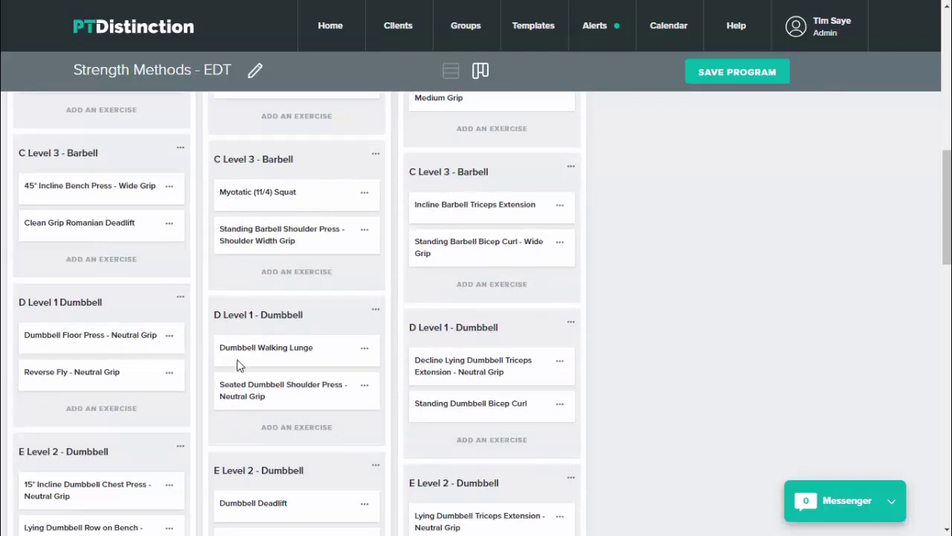
scroll(476, 362, "down", 1)
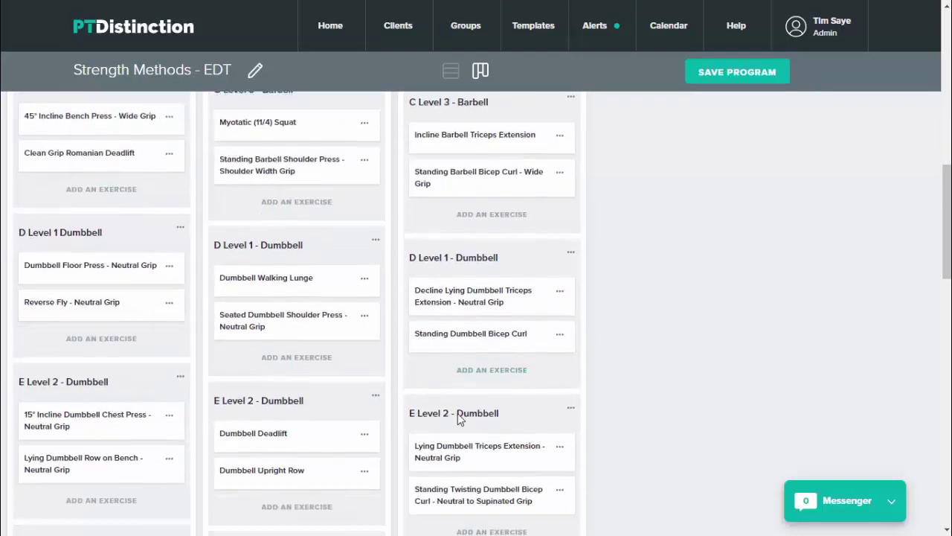
scroll(458, 415, "down", 2)
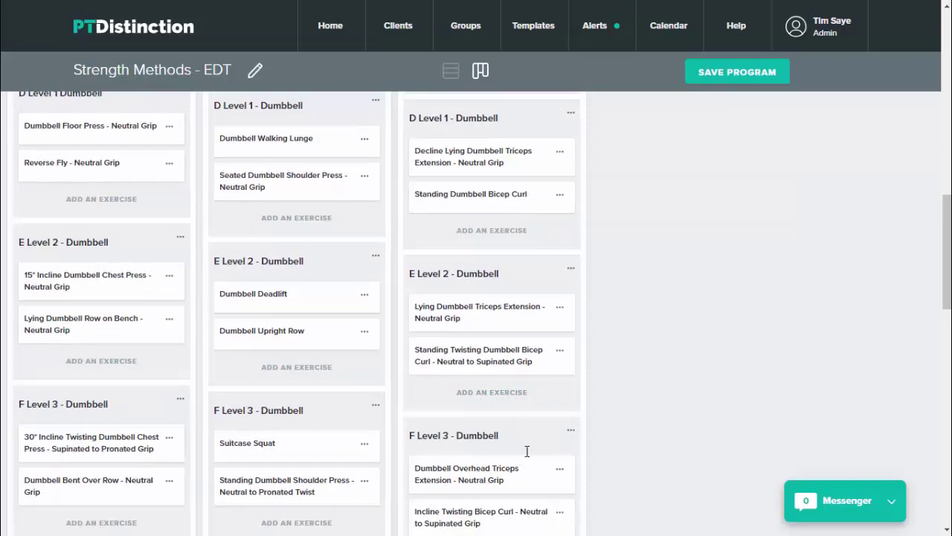
scroll(526, 455, "down", 1)
scroll(516, 427, "down", 1)
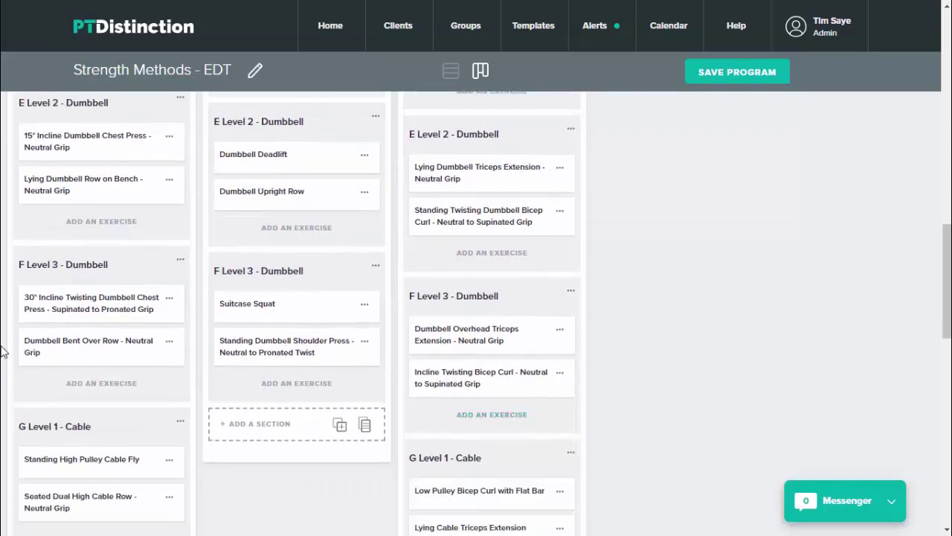
scroll(52, 409, "down", 1)
scroll(289, 392, "up", 4)
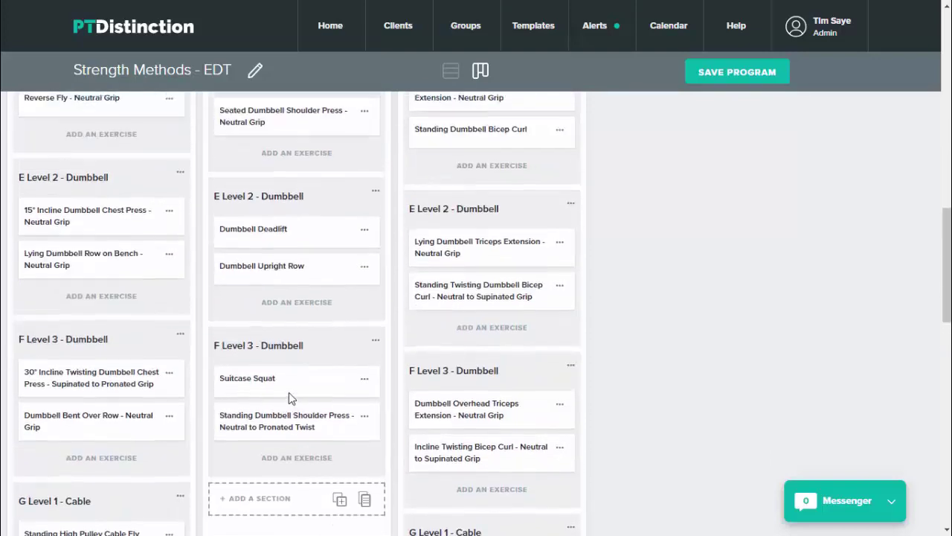
scroll(288, 392, "up", 5)
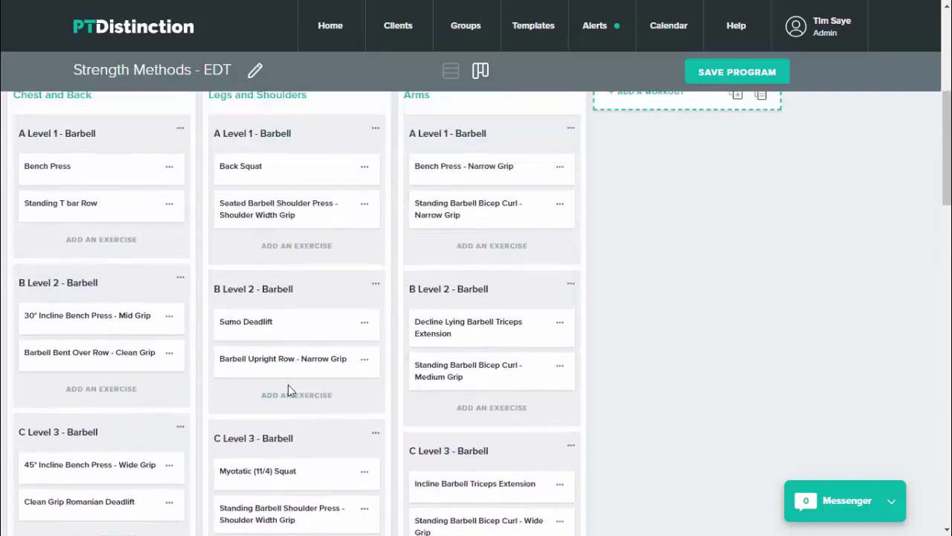
scroll(288, 392, "up", 1)
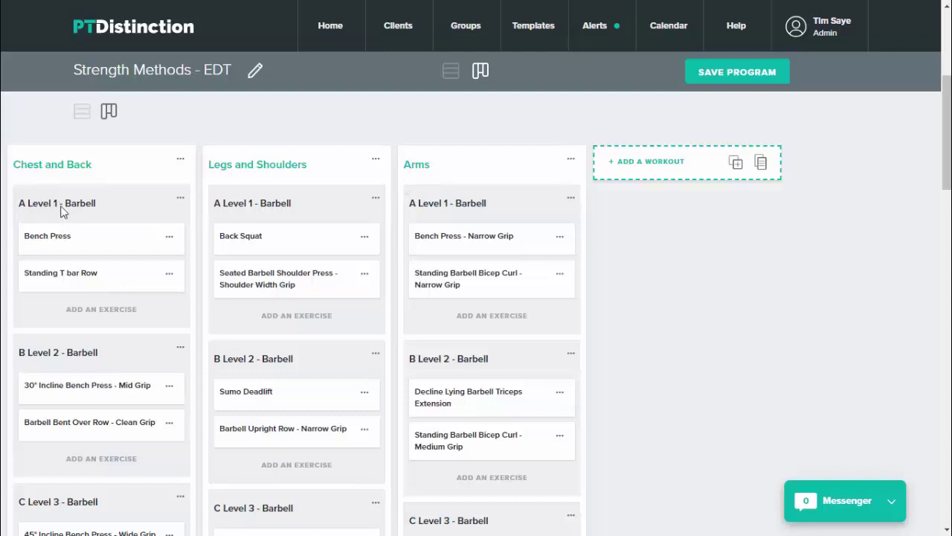
scroll(491, 251, "down", 1)
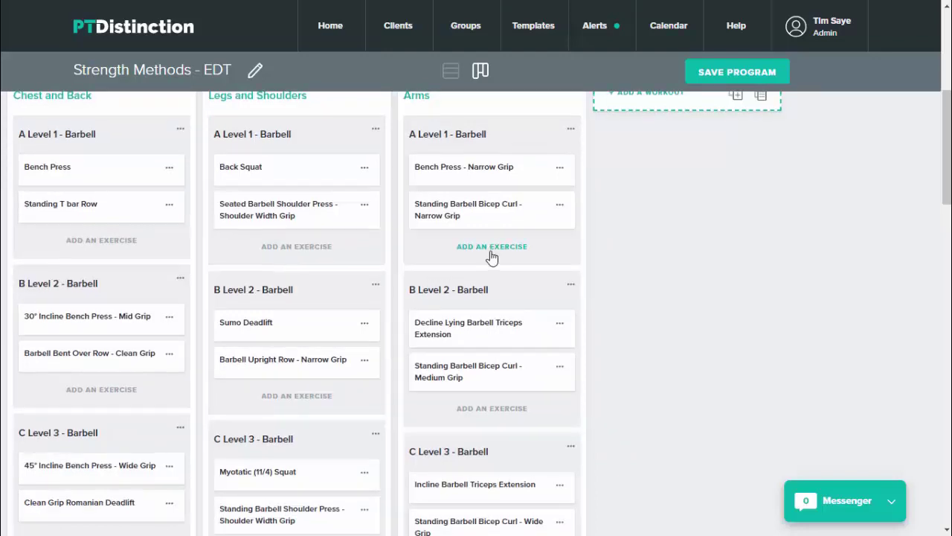
scroll(491, 252, "up", 3)
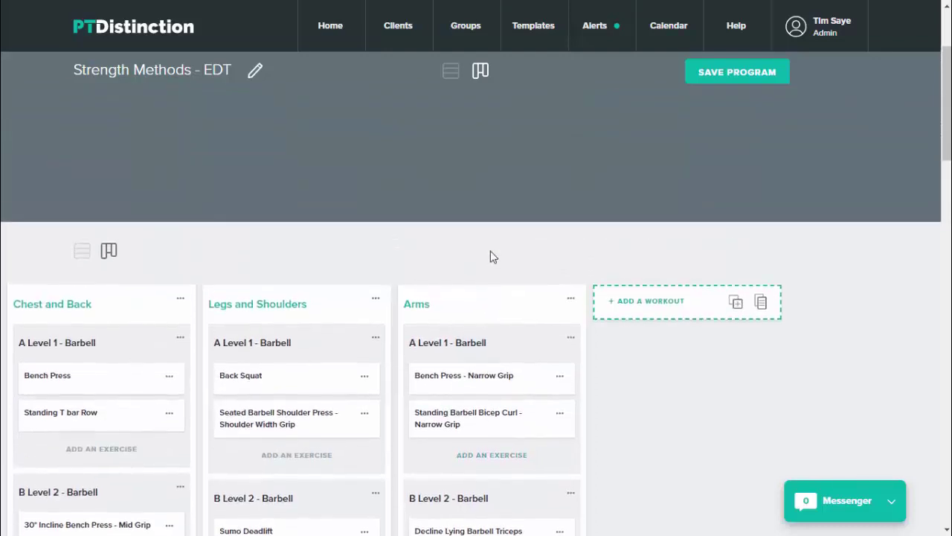
scroll(490, 257, "up", 2)
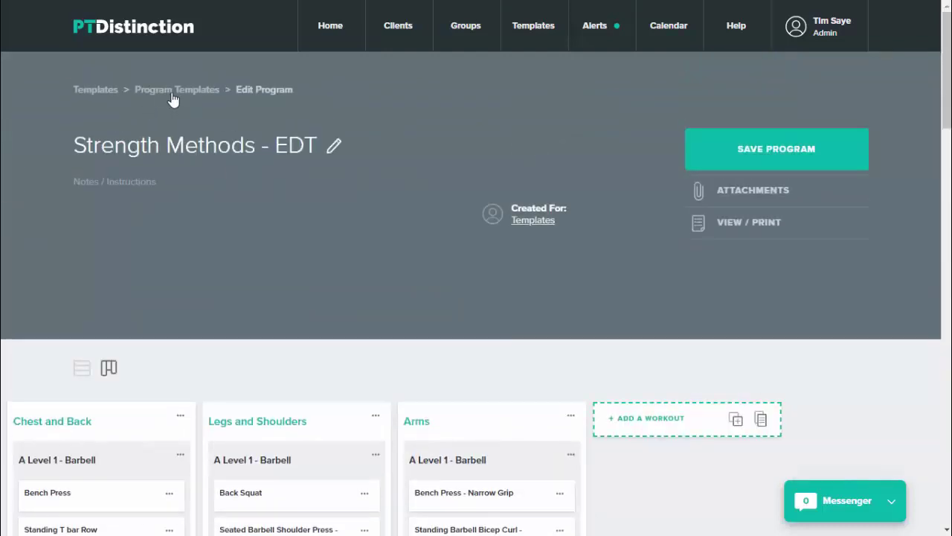
- Return to Program Templates and open Home Circuits with Choose Action > Edit
left_click(175, 98)
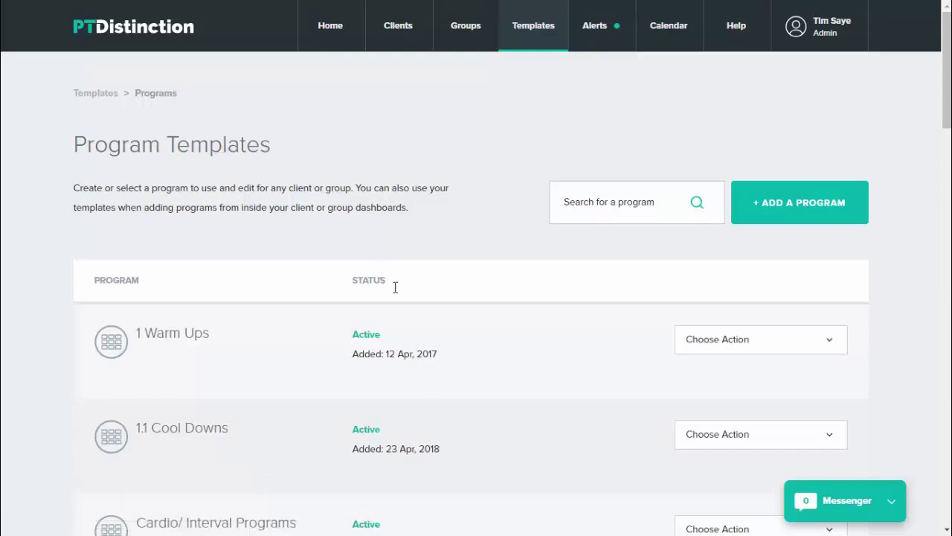
scroll(431, 312, "down", 6)
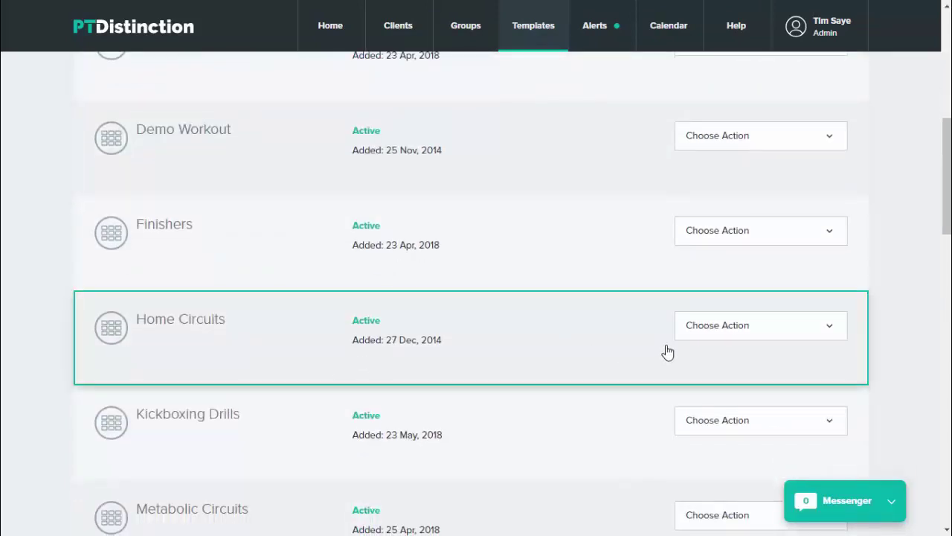
left_click(764, 332)
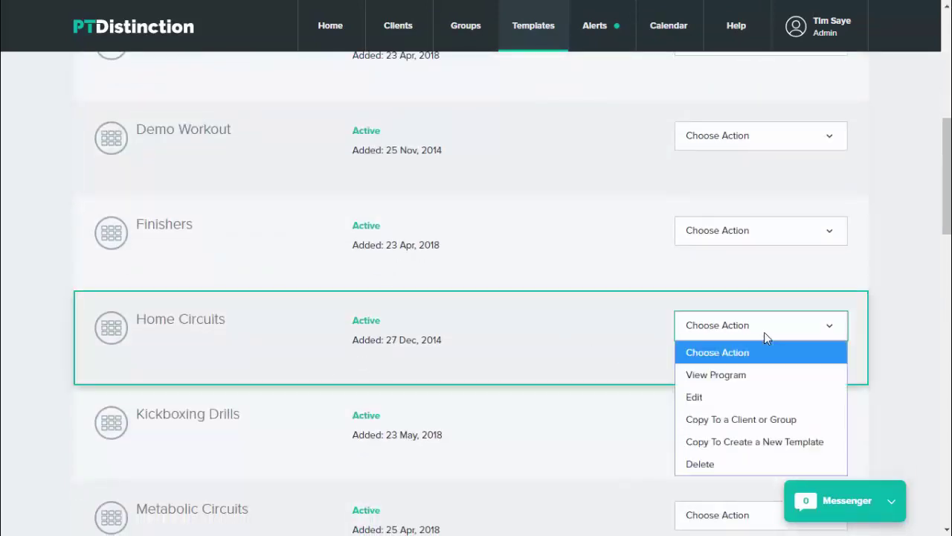
left_click(706, 396)
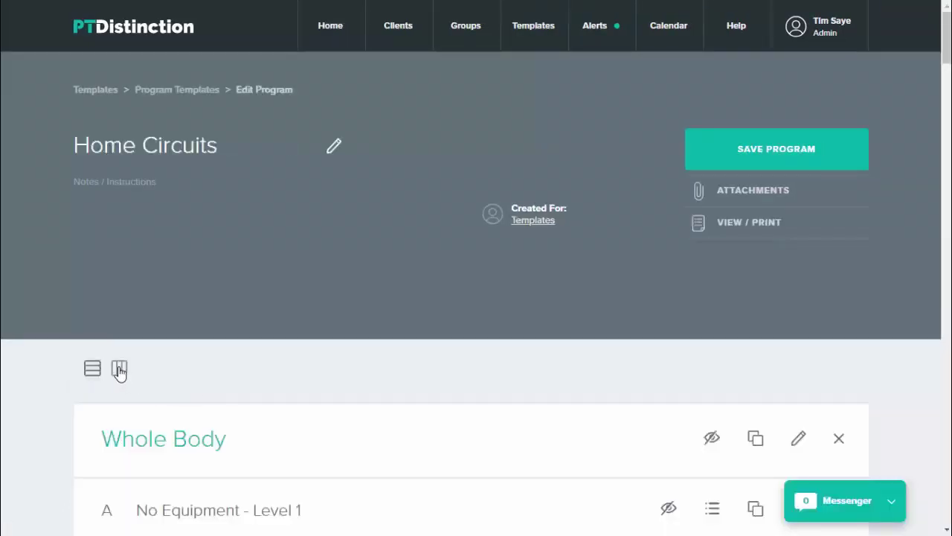
left_click(119, 369)
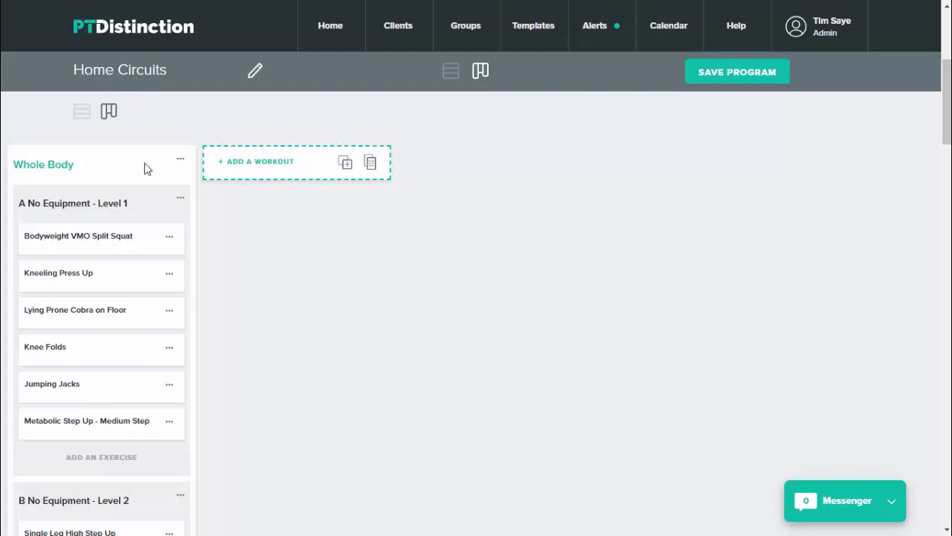
scroll(58, 183, "down", 1)
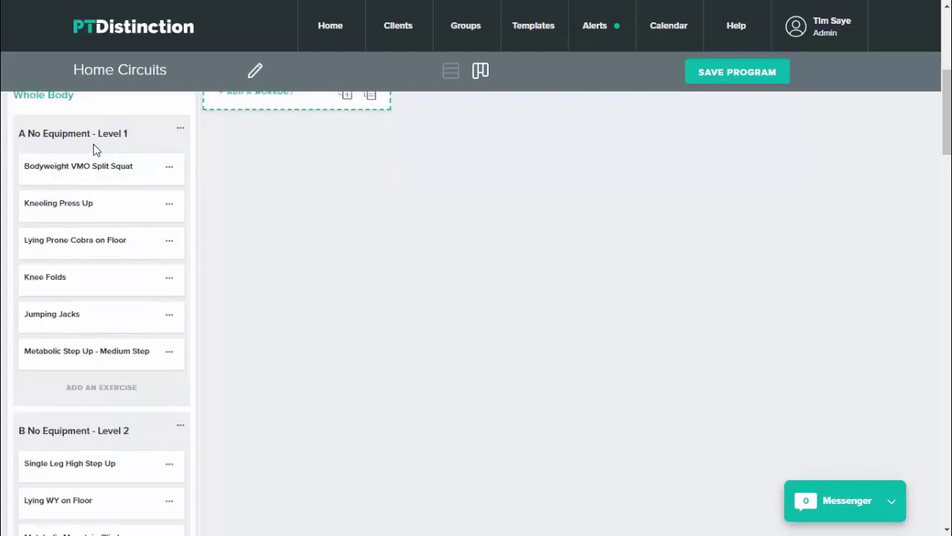
scroll(121, 179, "down", 2)
scroll(152, 274, "down", 6)
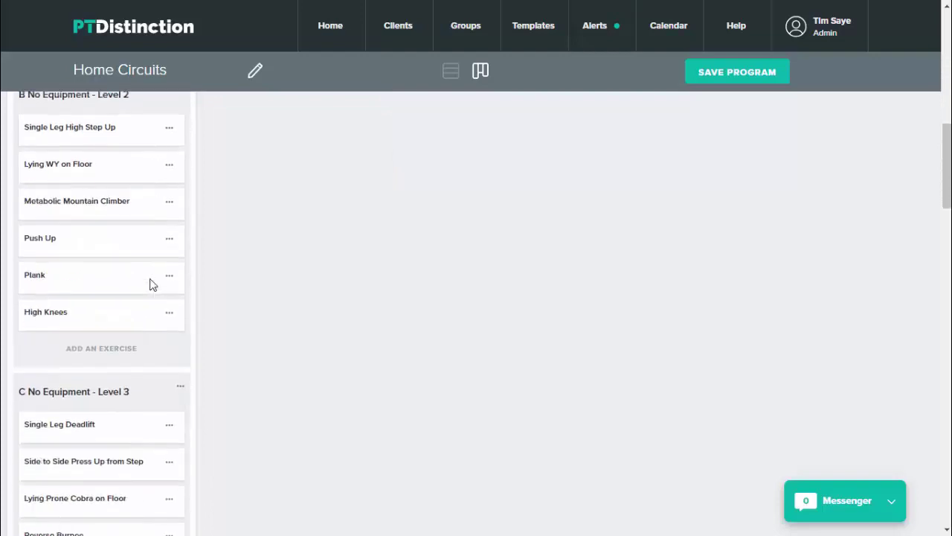
scroll(146, 291, "down", 1)
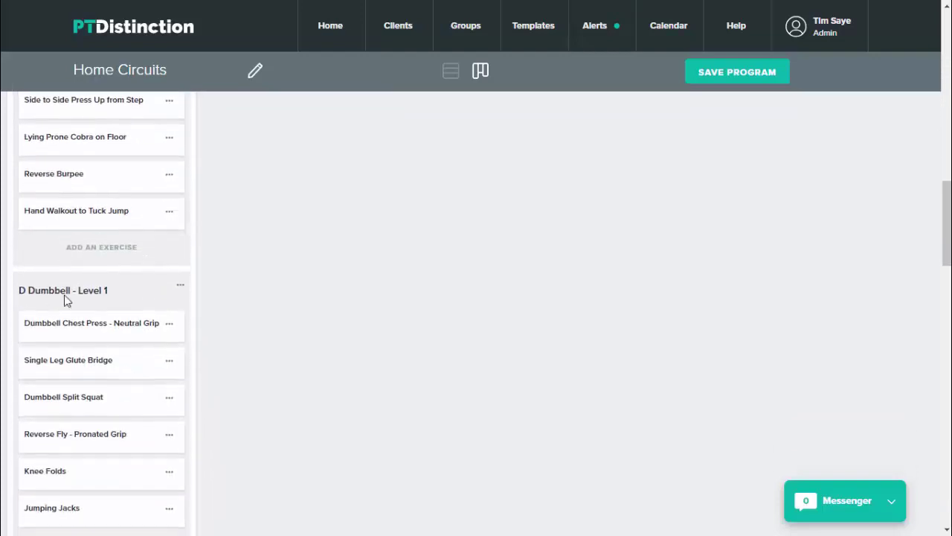
scroll(117, 295, "down", 4)
scroll(117, 295, "down", 1)
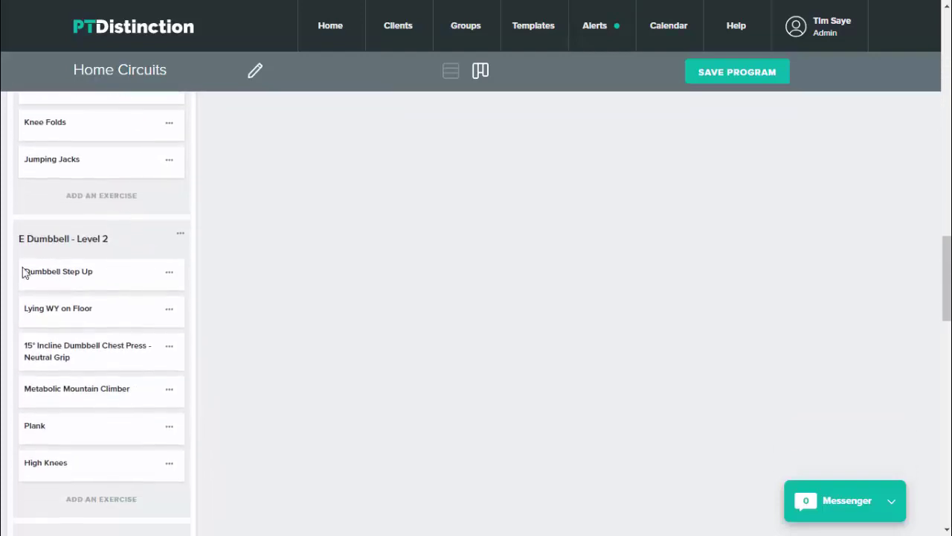
scroll(140, 273, "down", 3)
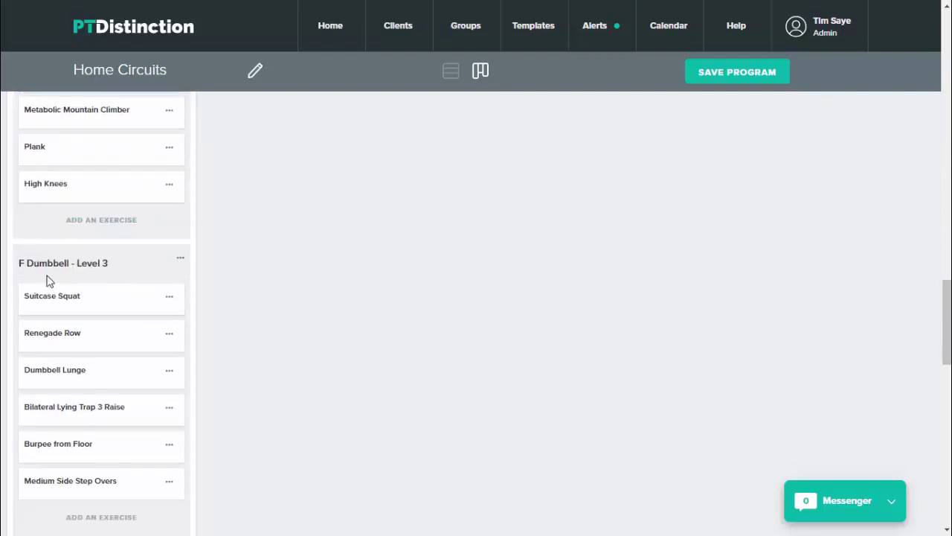
scroll(107, 217, "up", 3)
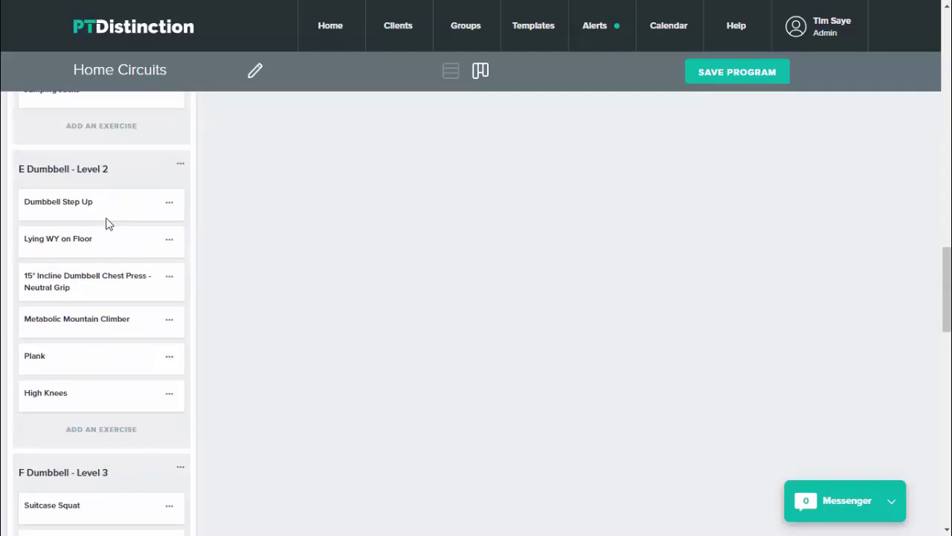
scroll(114, 212, "down", 3)
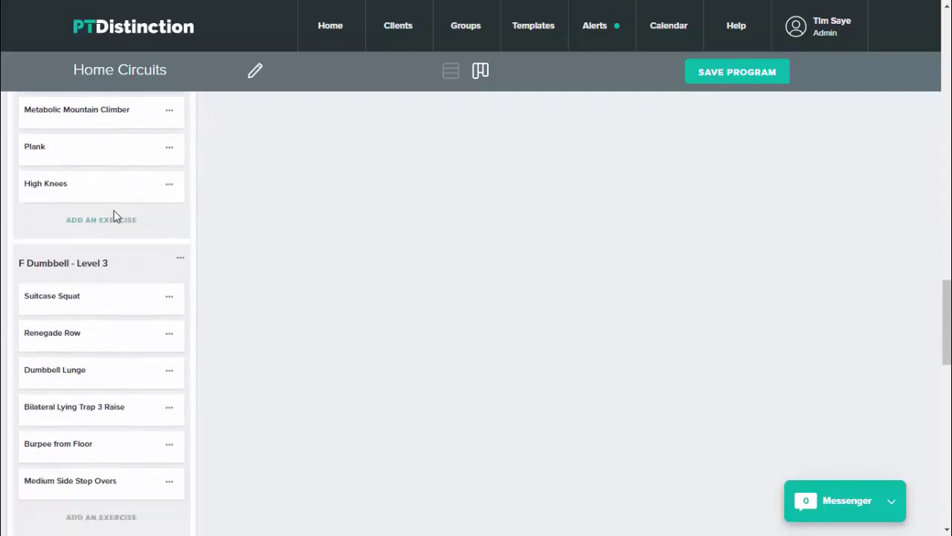
scroll(114, 215, "down", 1)
scroll(115, 216, "up", 2)
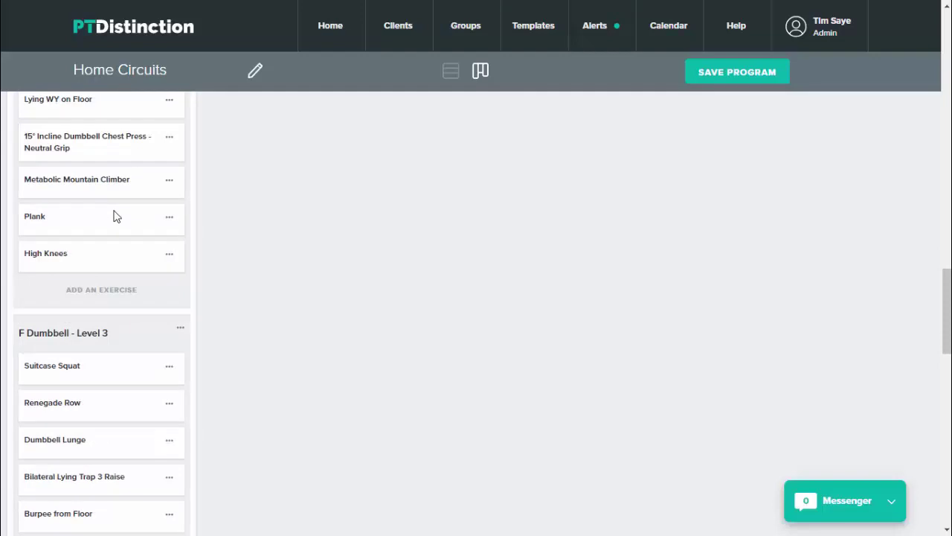
scroll(114, 216, "up", 9)
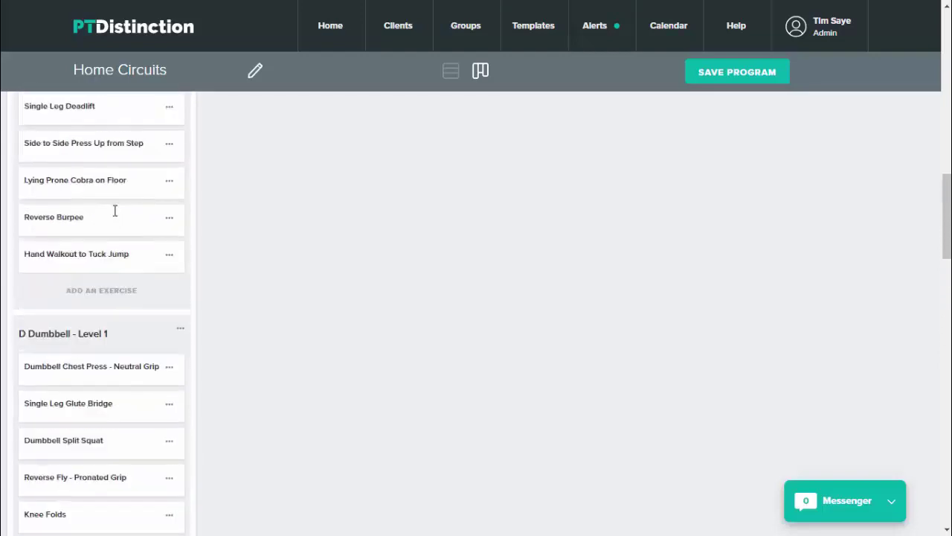
scroll(115, 214, "up", 8)
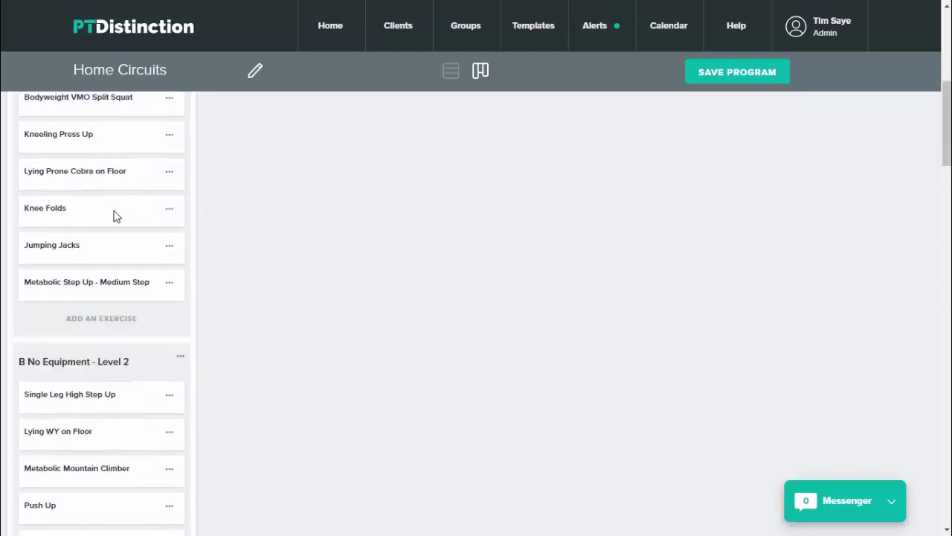
scroll(114, 216, "up", 5)
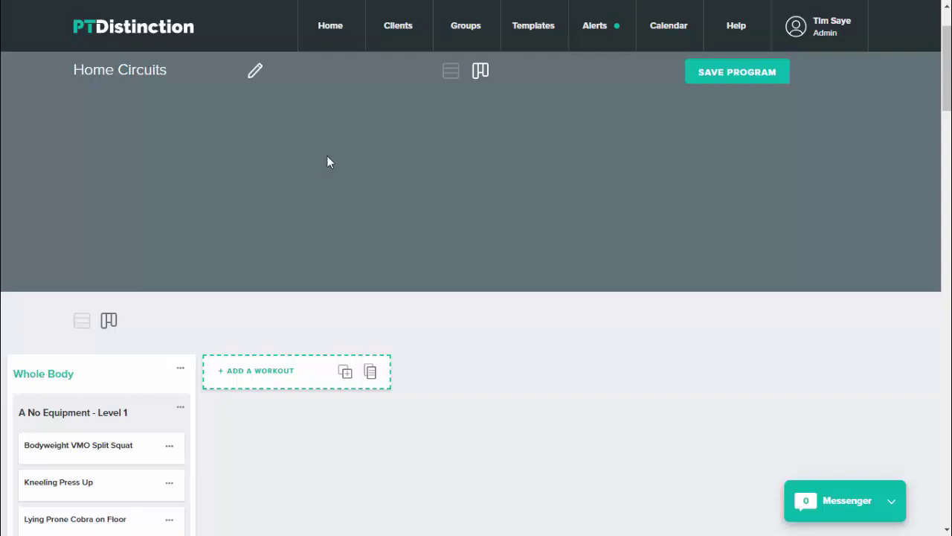
- Search for the client by name, open their profile and scroll to the Schedule calendar
mouse_move(397, 29)
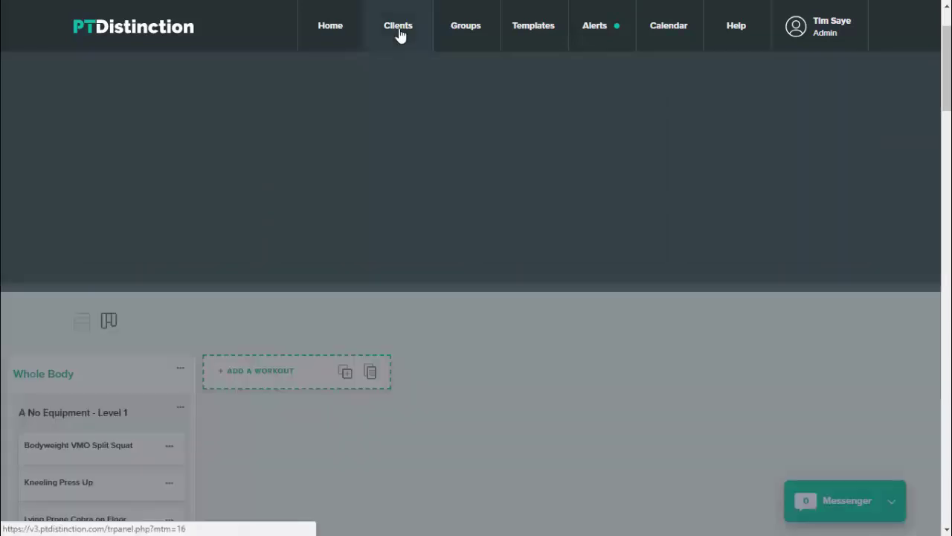
left_click(791, 175)
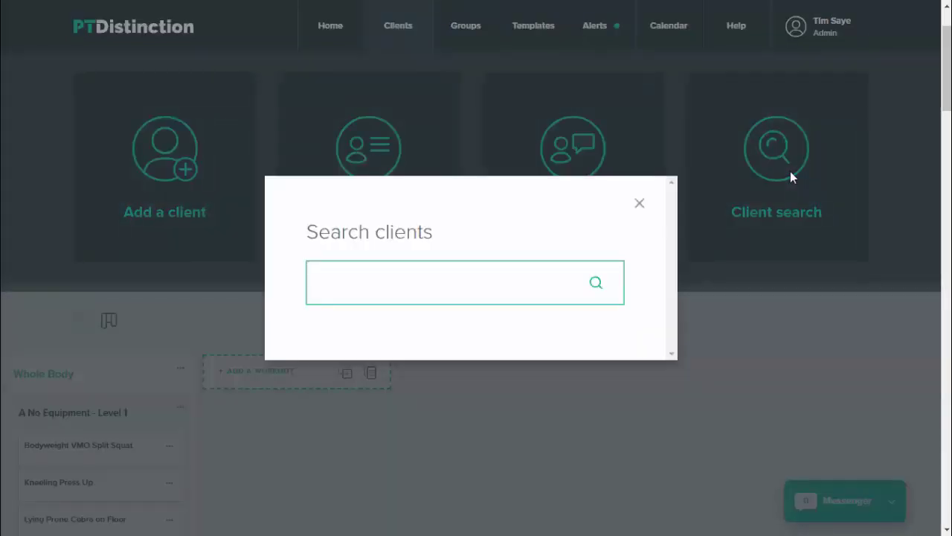
type("john")
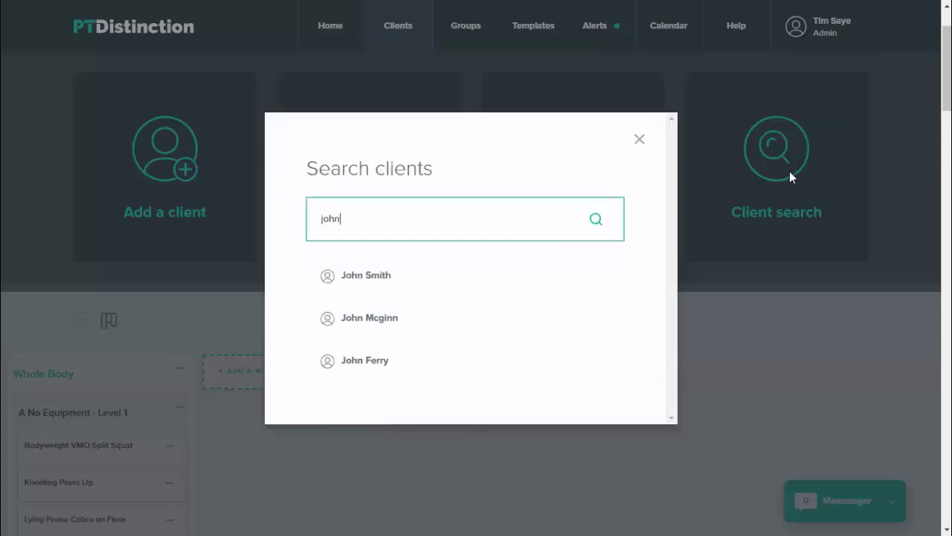
left_click(400, 279)
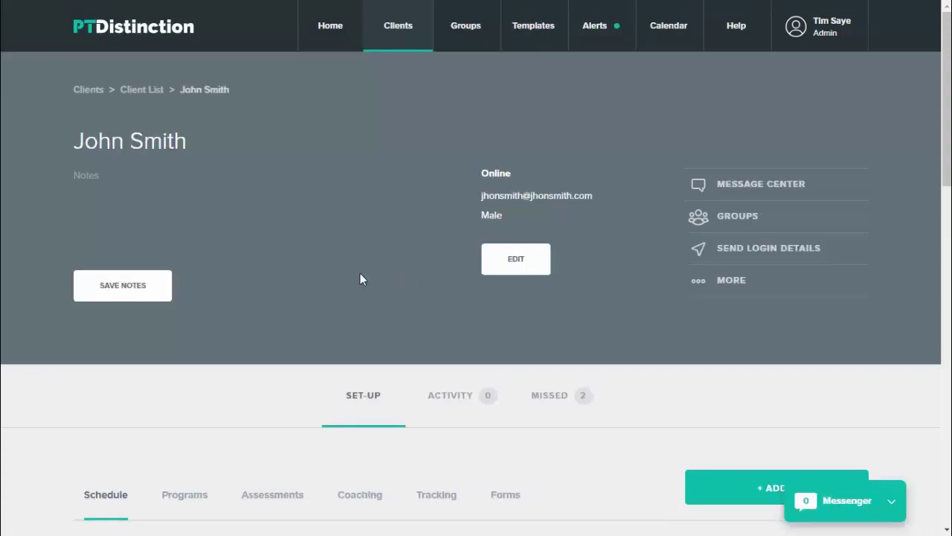
scroll(372, 270, "down", 2)
scroll(372, 272, "down", 2)
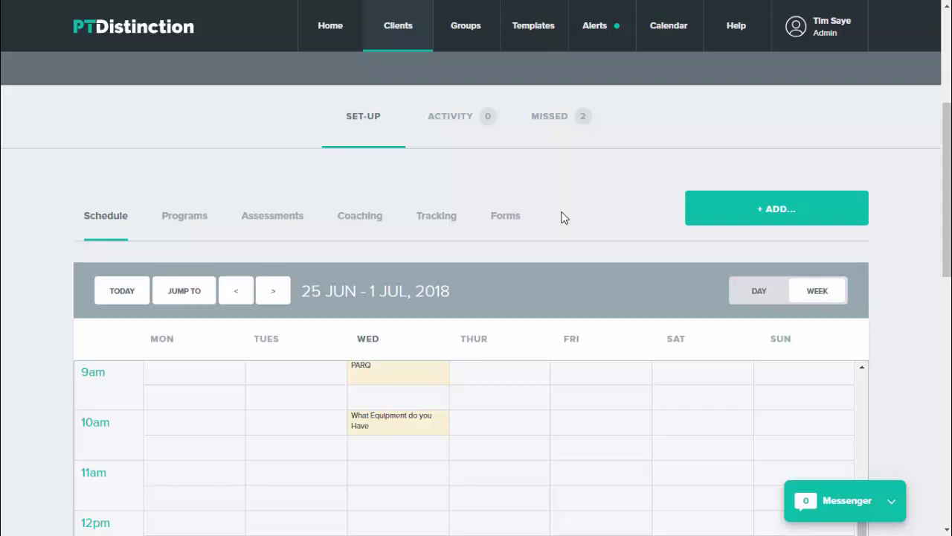
- Add a new blank program to the client's plan named 'John Prog 1'
left_click(753, 210)
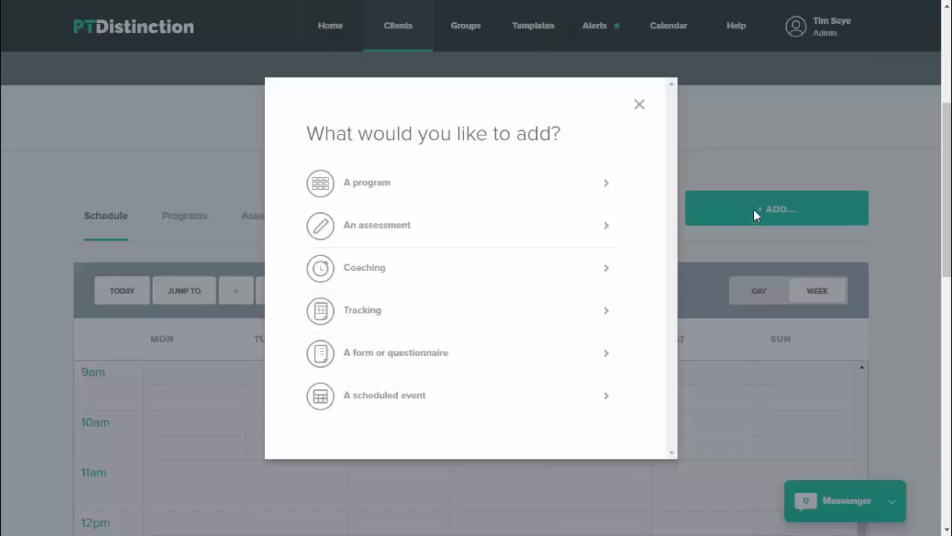
left_click(368, 183)
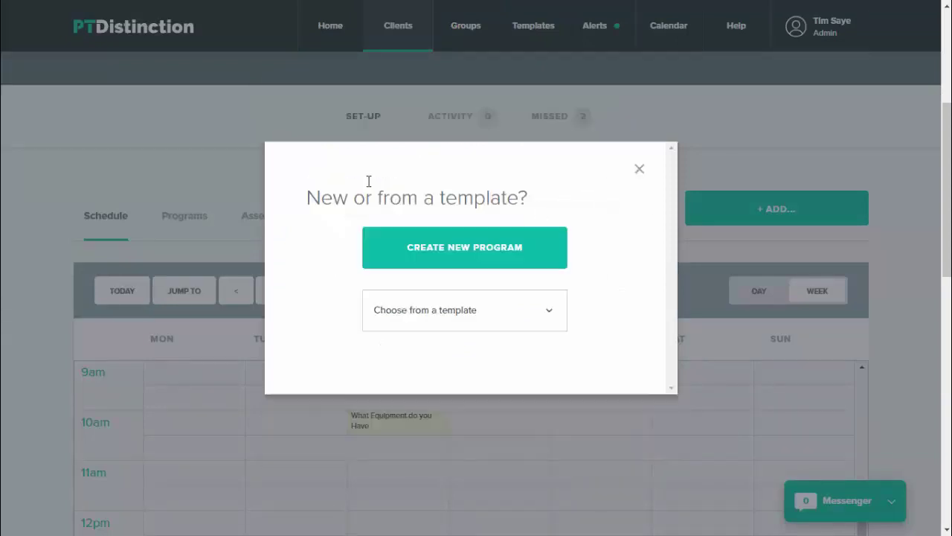
left_click(477, 253)
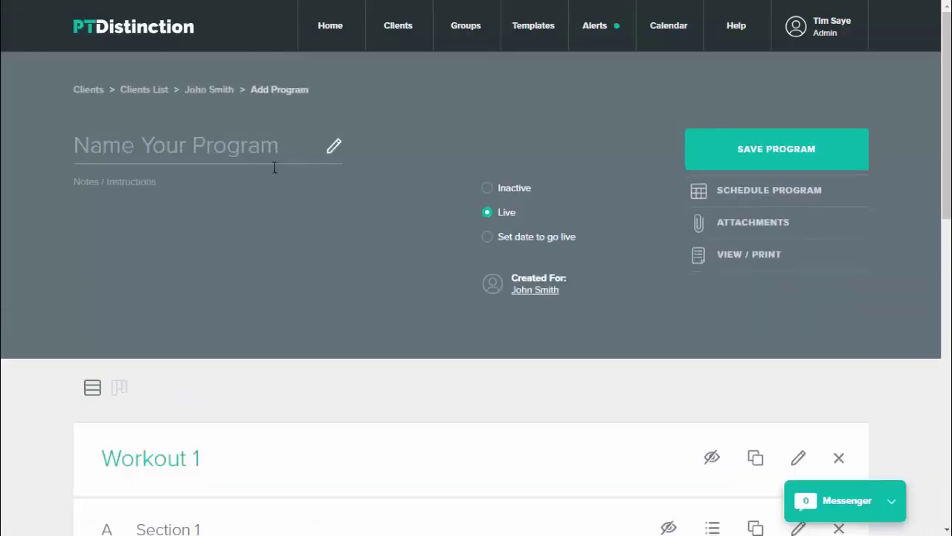
key("Caps_Lock")
type("John")
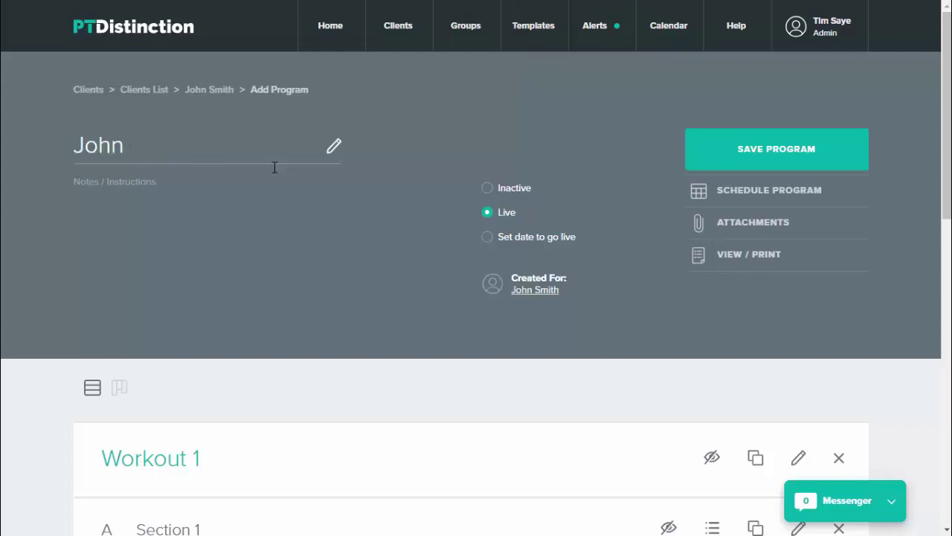
key("Caps_Lock")
type("P")
key("Caps_Lock")
type("rog")
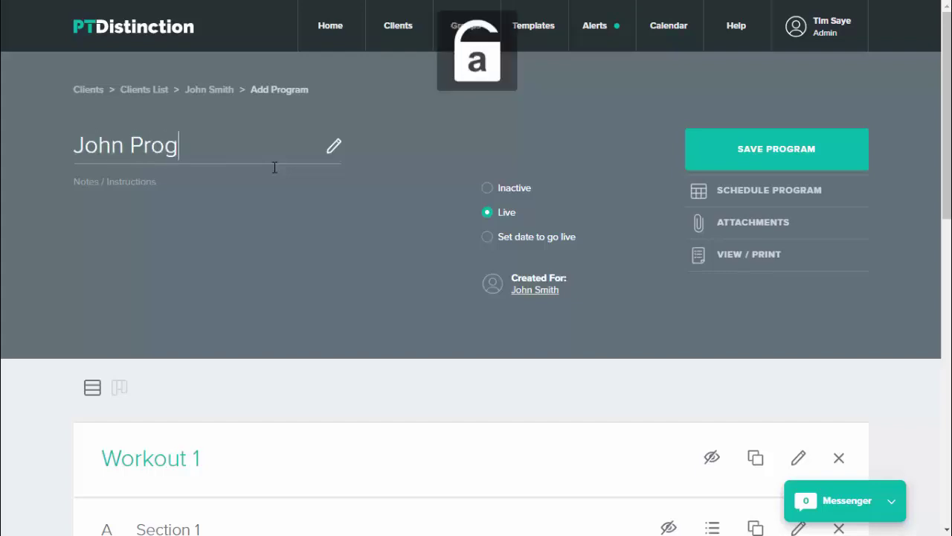
type(" 1")
- Start renaming the first workout by clearing its Workout 1 title
scroll(318, 220, "down", 2)
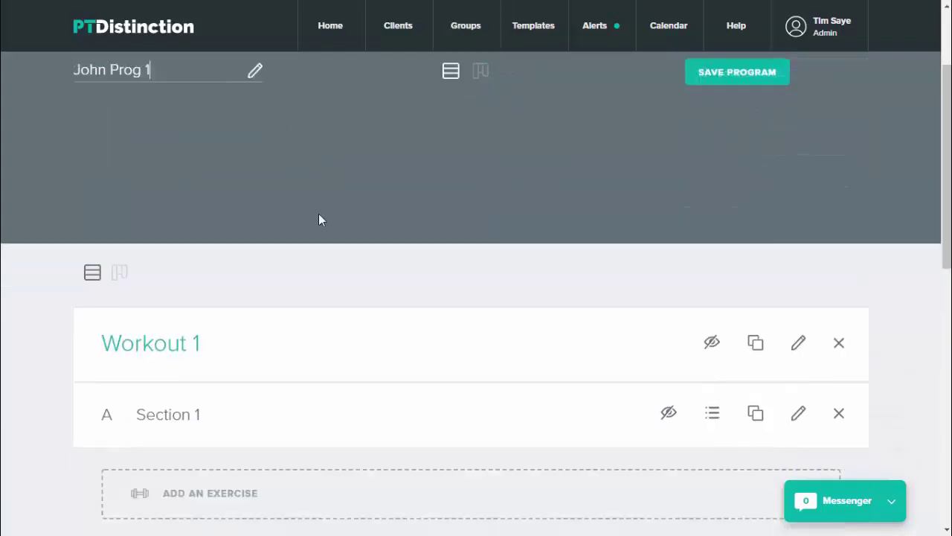
scroll(331, 222, "down", 1)
scroll(350, 214, "down", 1)
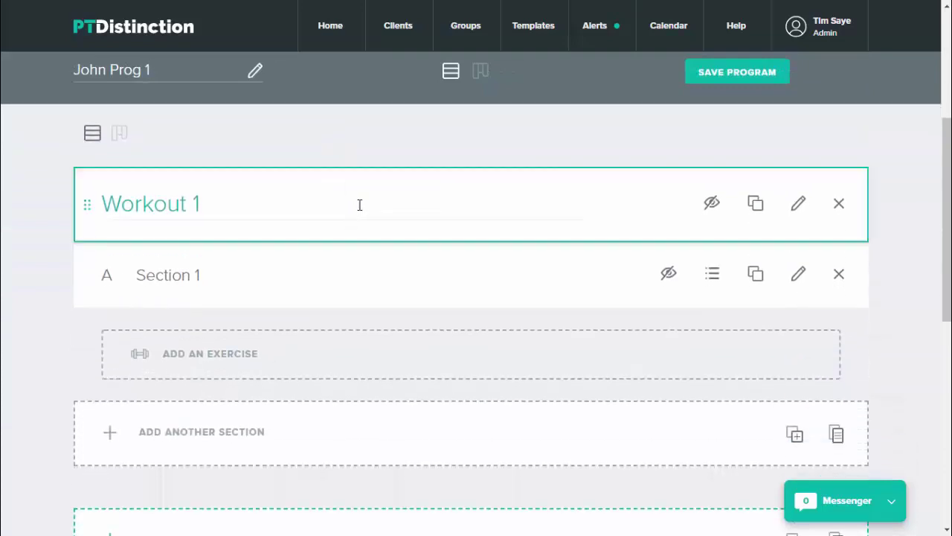
left_click(284, 204)
key("BackSpace")
key("BackSpace")
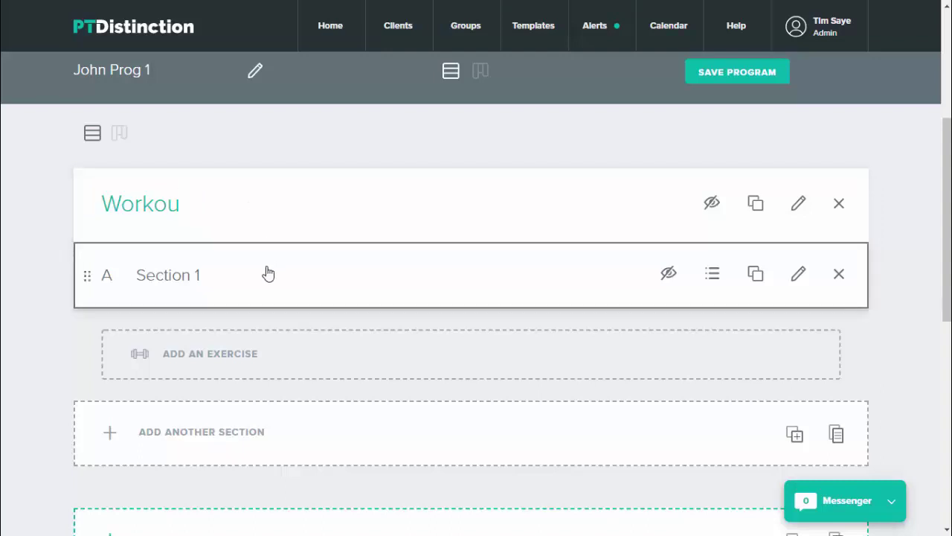
scroll(383, 210, "down", 1)
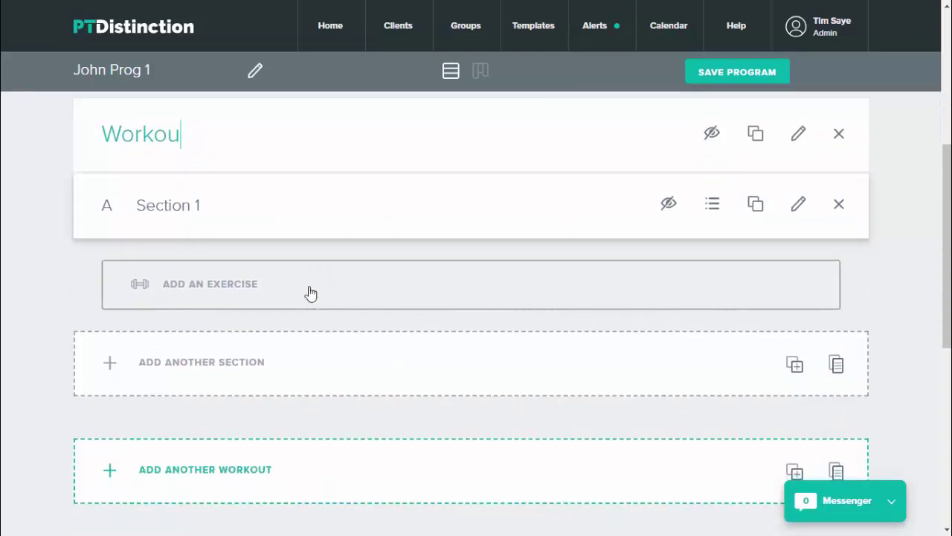
- Add the Level 1 section from 1 Warm Ups > Stiff Low Back Priority as section A
left_click(837, 364)
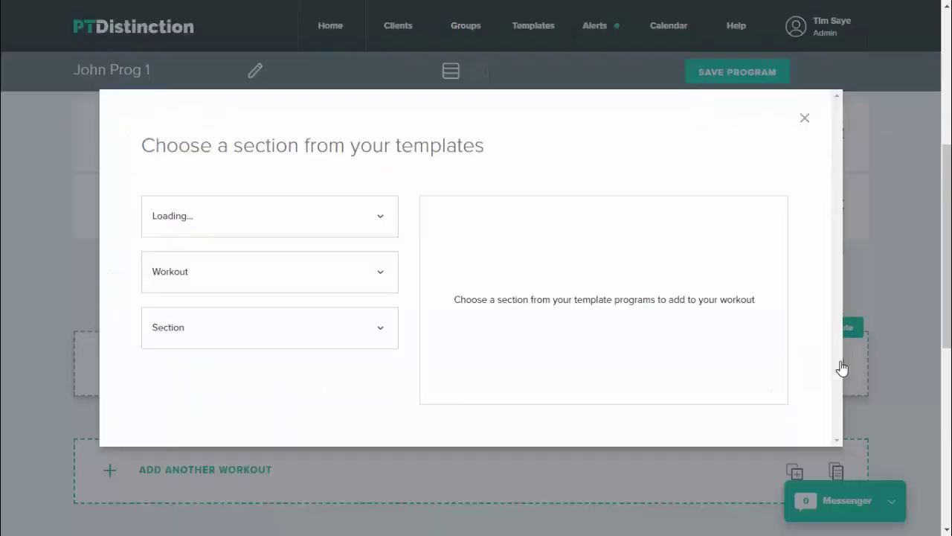
left_click(371, 223)
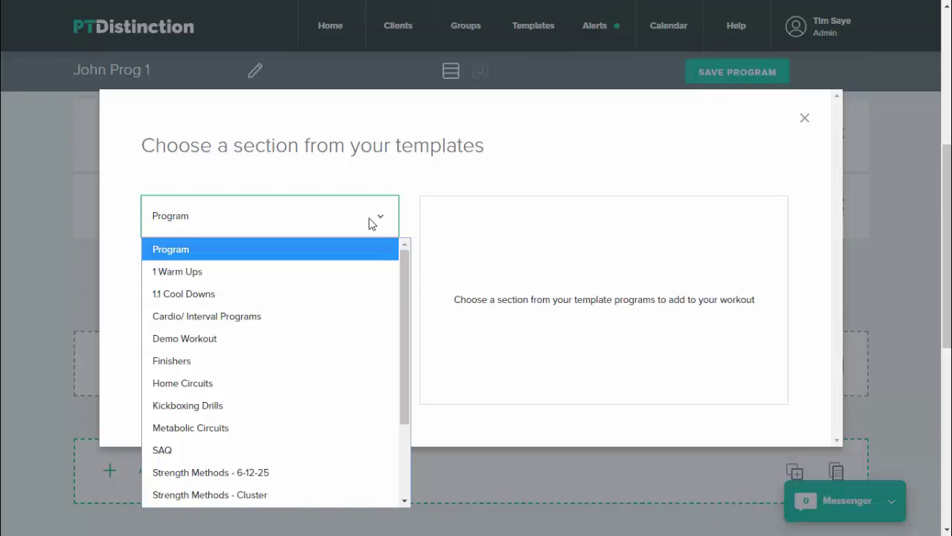
left_click(311, 270)
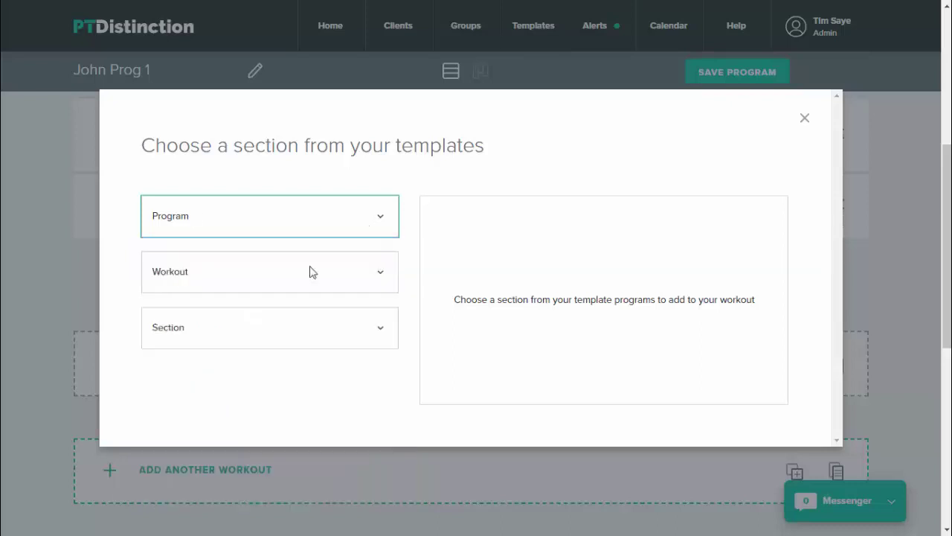
left_click(369, 274)
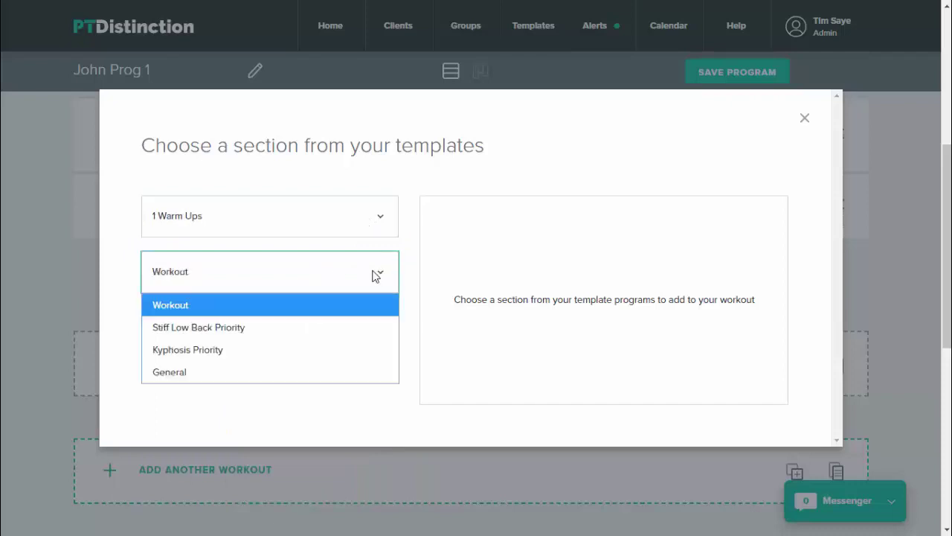
left_click(280, 327)
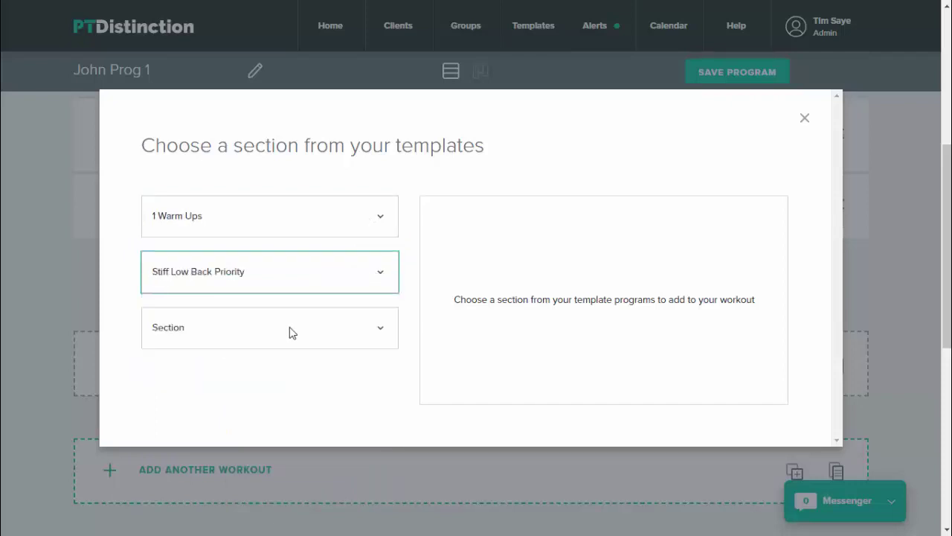
left_click(374, 340)
left_click(289, 382)
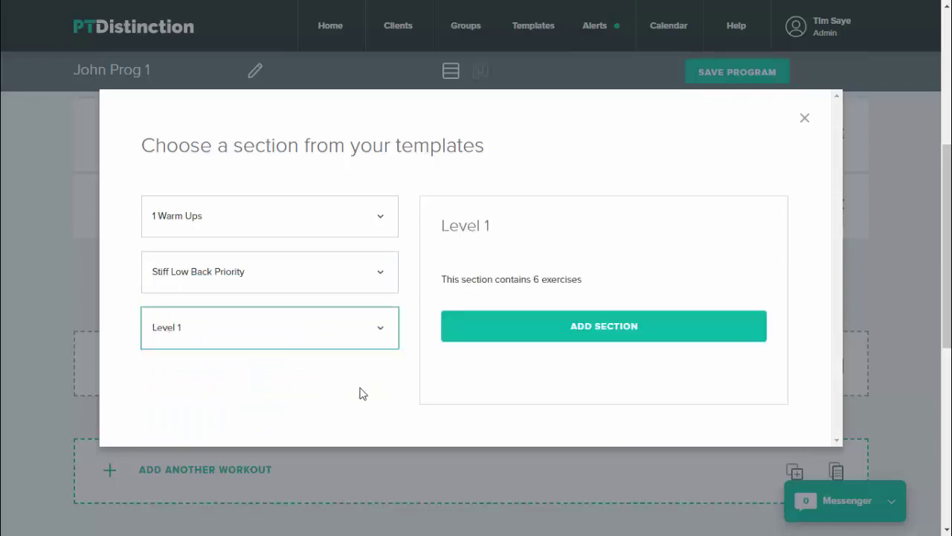
left_click(563, 342)
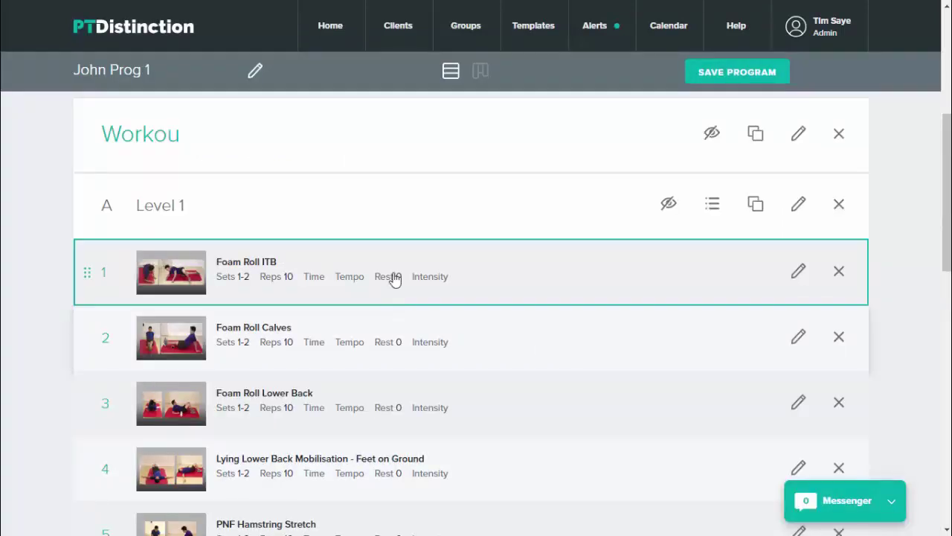
scroll(412, 272, "down", 1)
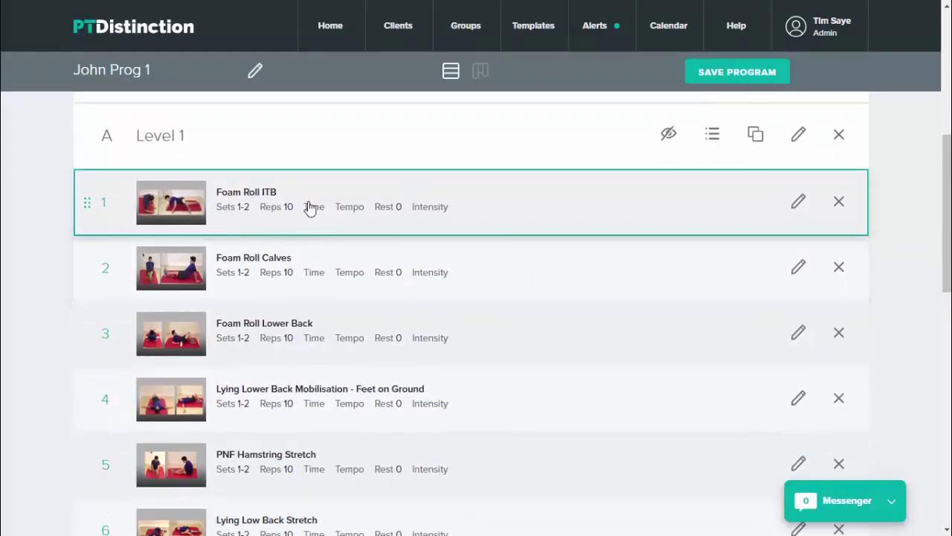
scroll(492, 276, "down", 5)
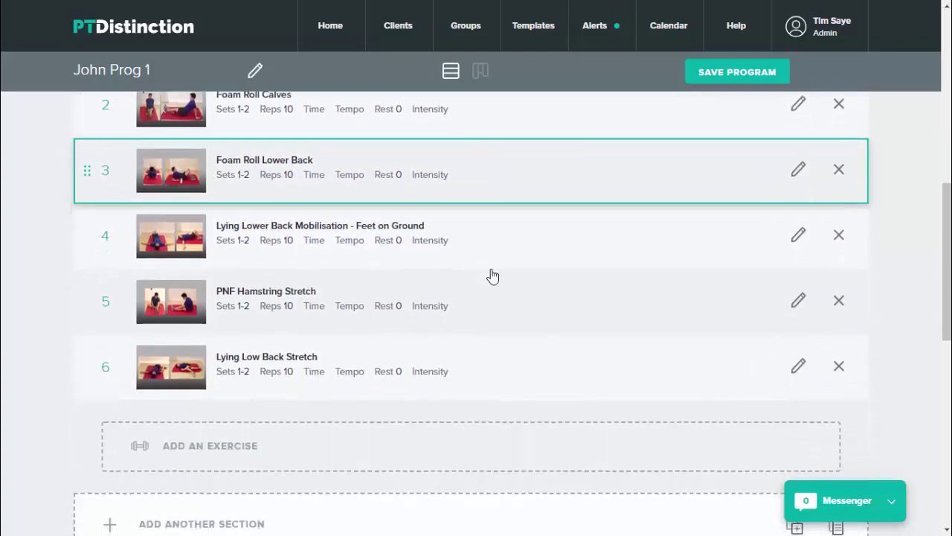
scroll(493, 276, "down", 1)
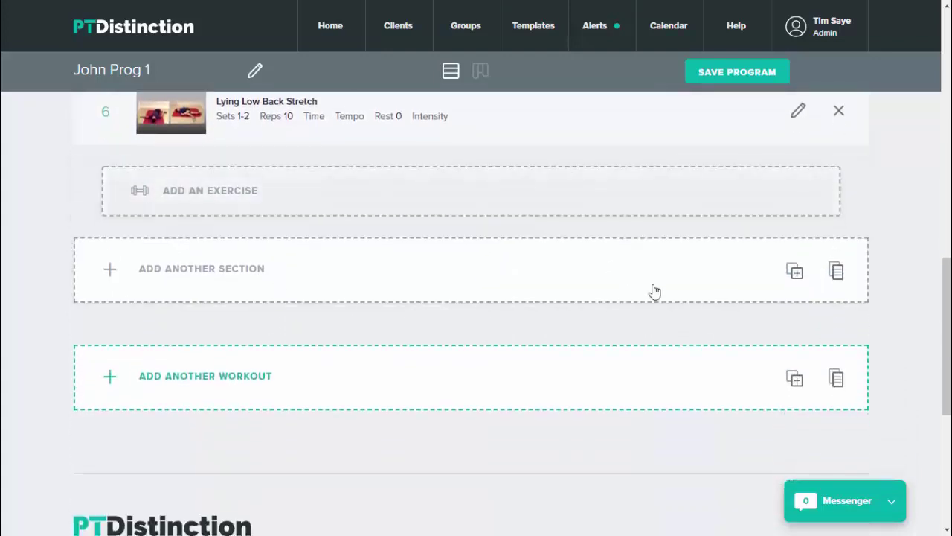
- Add Home Circuits > Whole Body > Dumbbell - Level 1 as section B with its six exercises
left_click(836, 277)
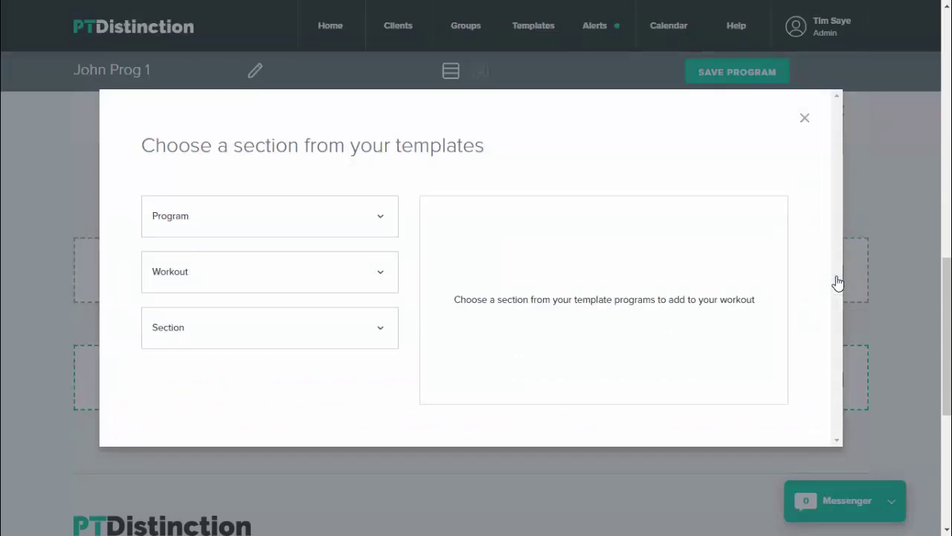
left_click(384, 221)
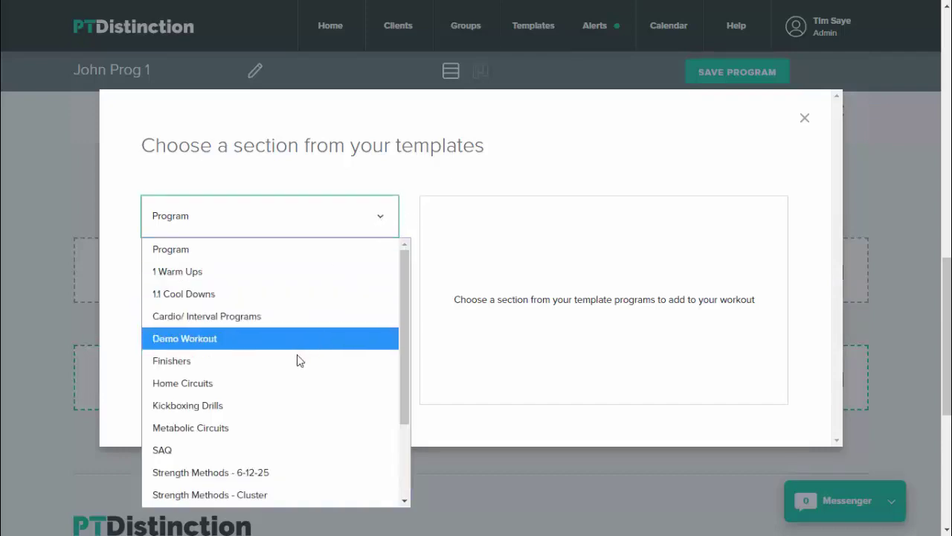
left_click(280, 392)
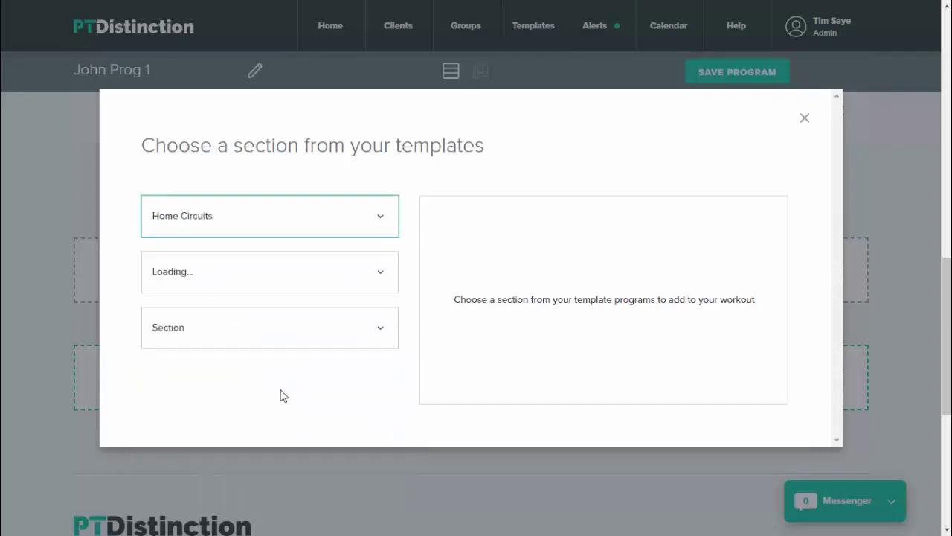
left_click(368, 281)
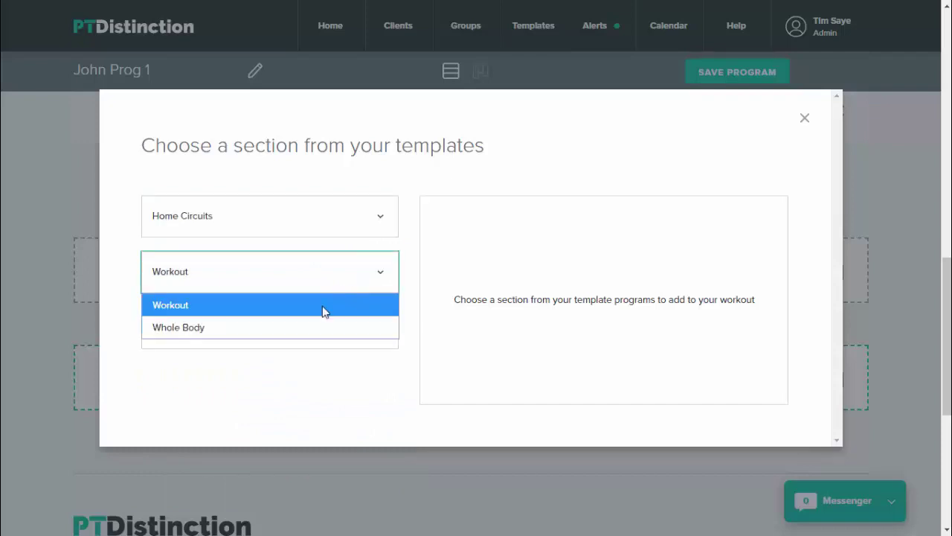
left_click(315, 326)
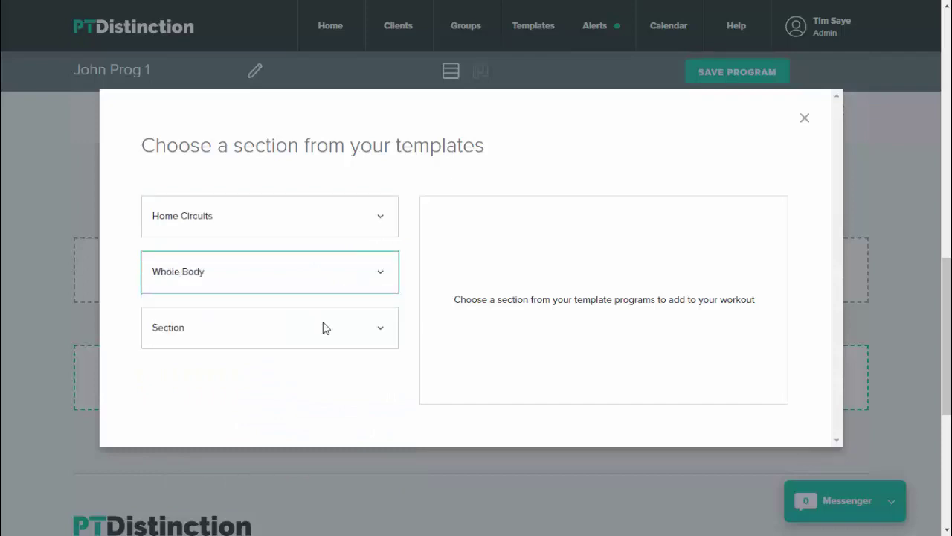
left_click(377, 338)
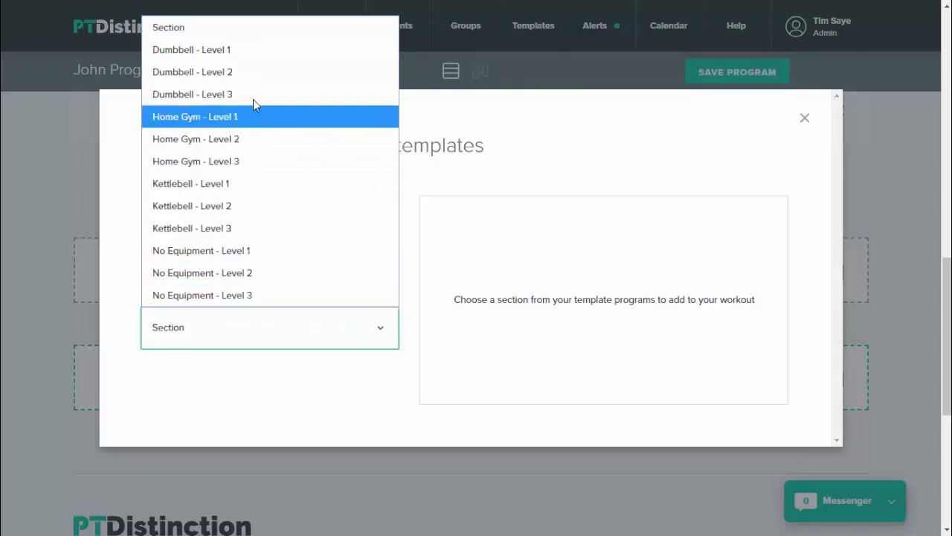
left_click(225, 52)
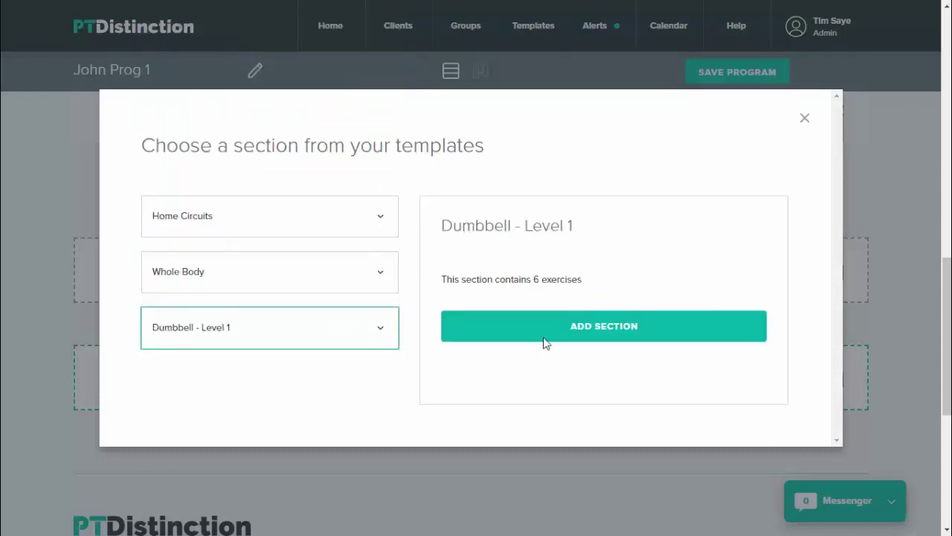
left_click(595, 334)
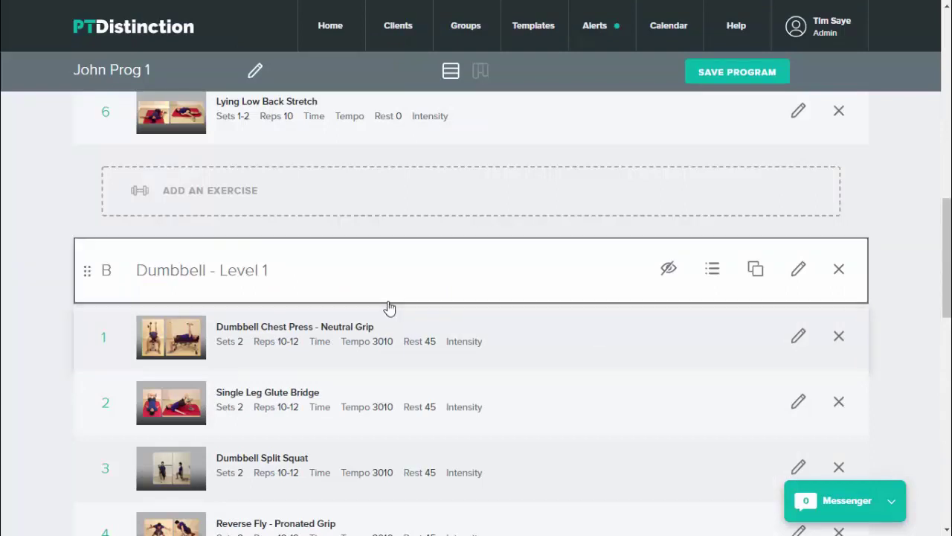
scroll(389, 304, "down", 3)
scroll(418, 313, "up", 2)
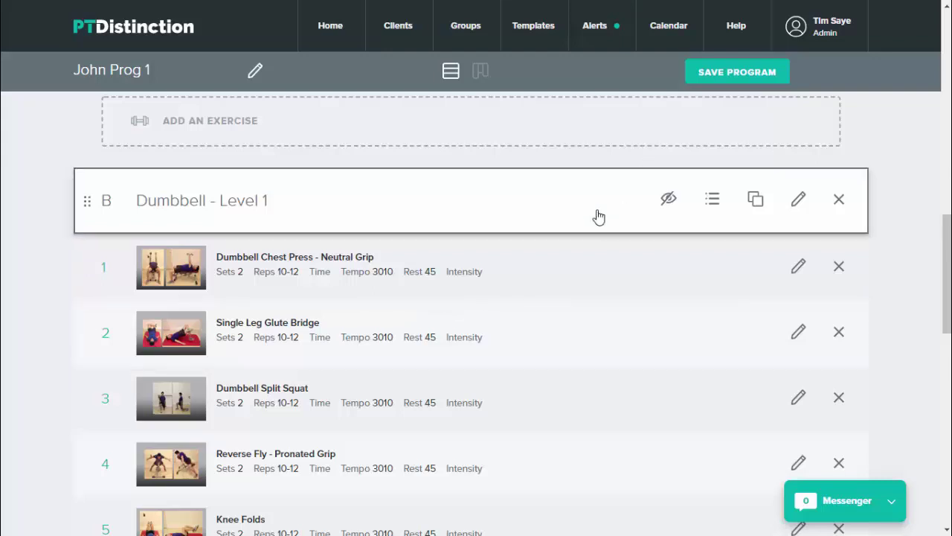
scroll(599, 215, "down", 1)
scroll(599, 216, "down", 5)
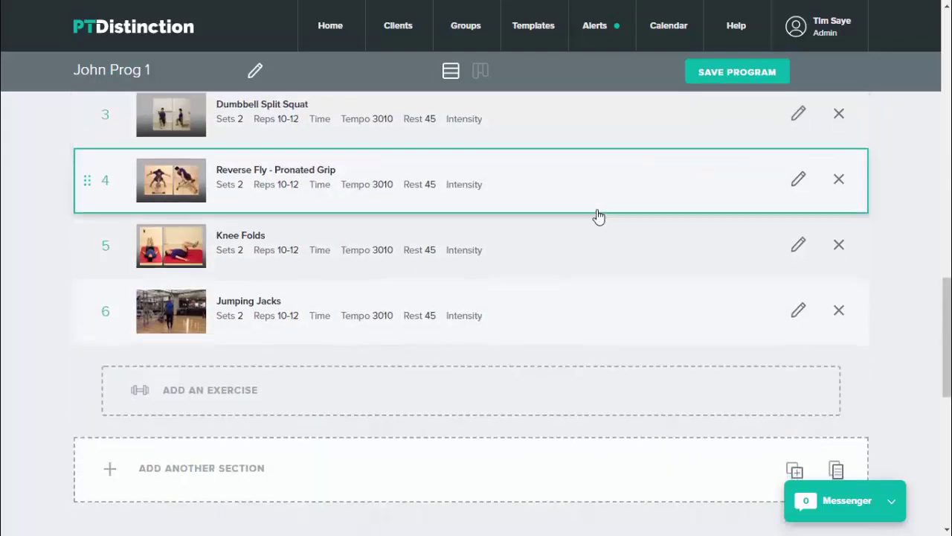
scroll(599, 215, "down", 1)
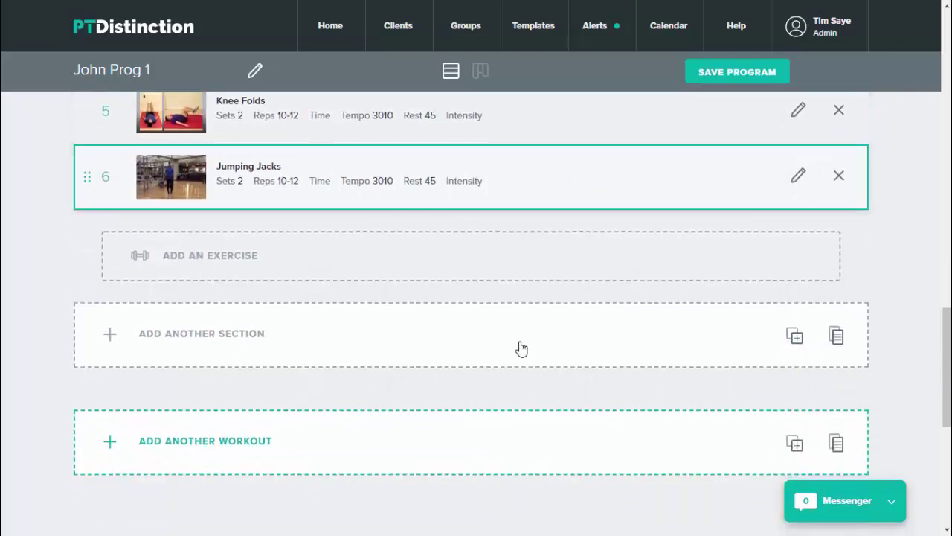
- Add 1.1 Cool Downs > Stiff Low Back Priority > Level 1 as section C
left_click(836, 337)
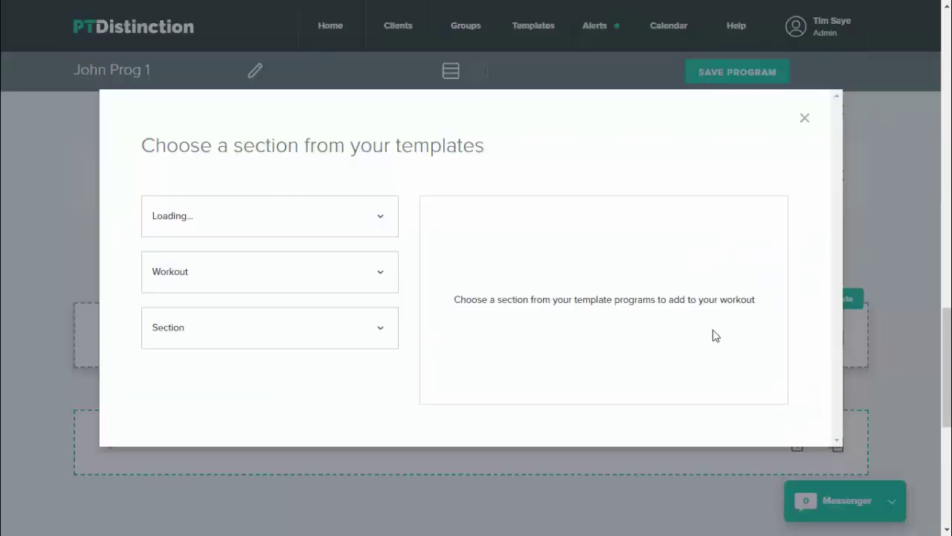
left_click(380, 225)
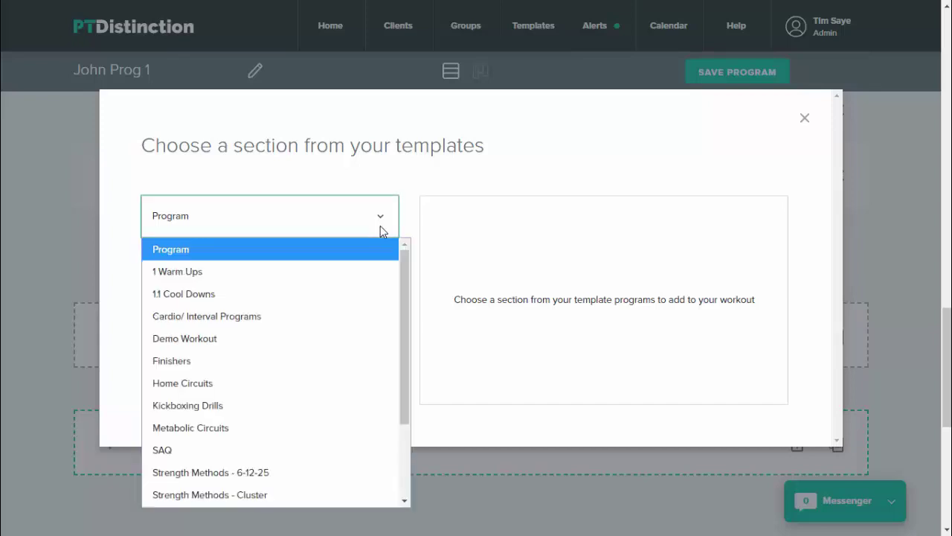
left_click(334, 292)
left_click(378, 275)
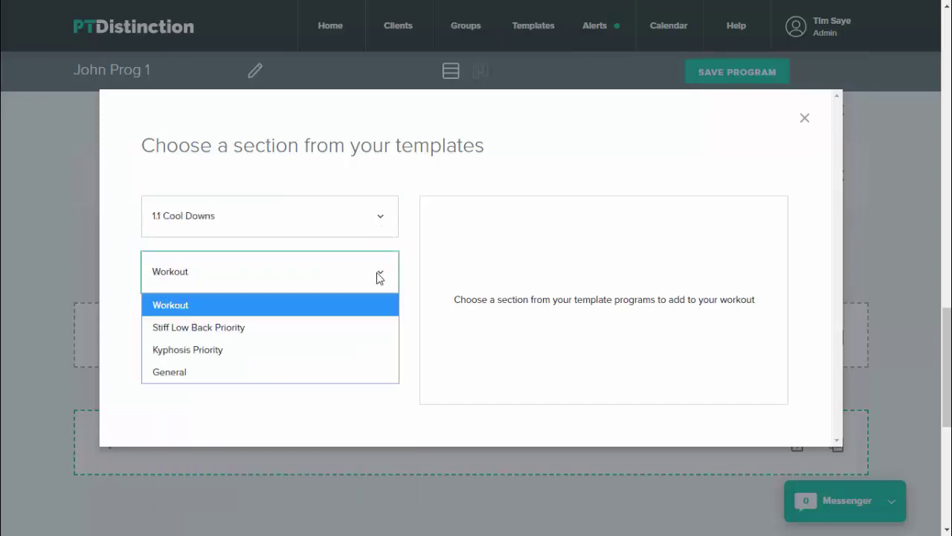
left_click(311, 328)
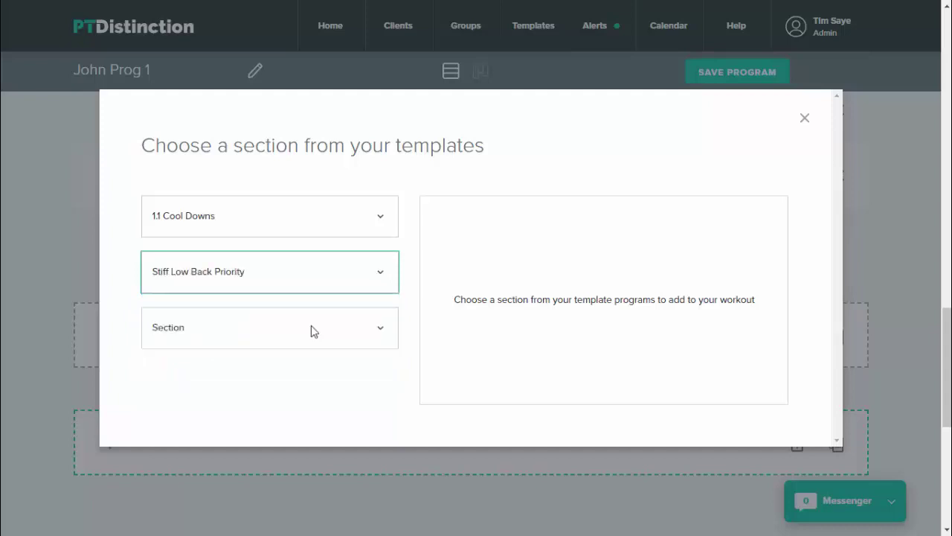
left_click(378, 332)
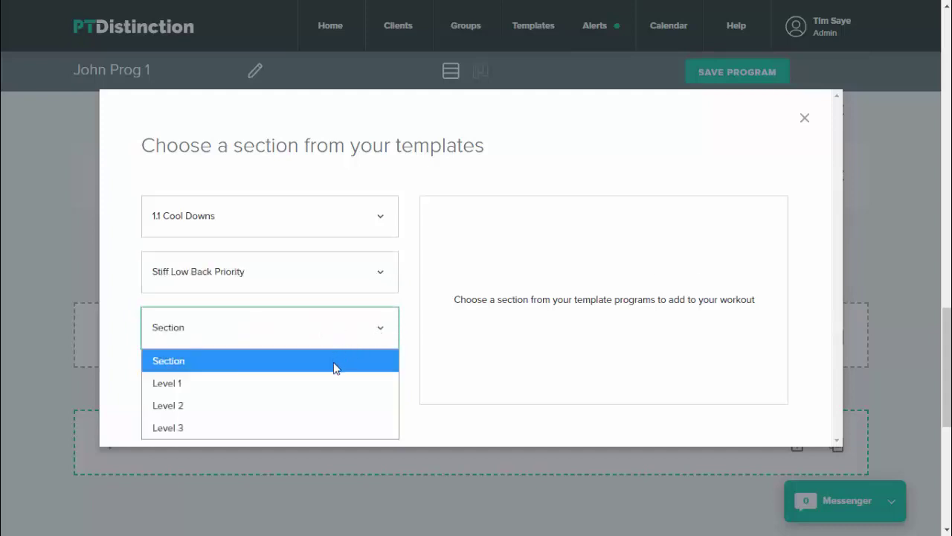
left_click(335, 381)
left_click(590, 341)
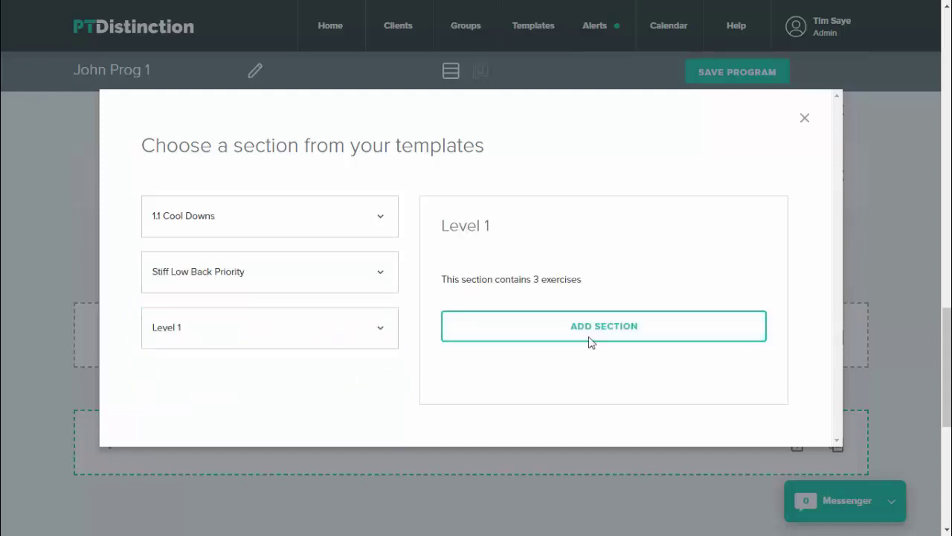
- Review section B's exercises: Sets 2, Reps 10-12, Tempo 3010, Rest 45
scroll(394, 365, "down", 1)
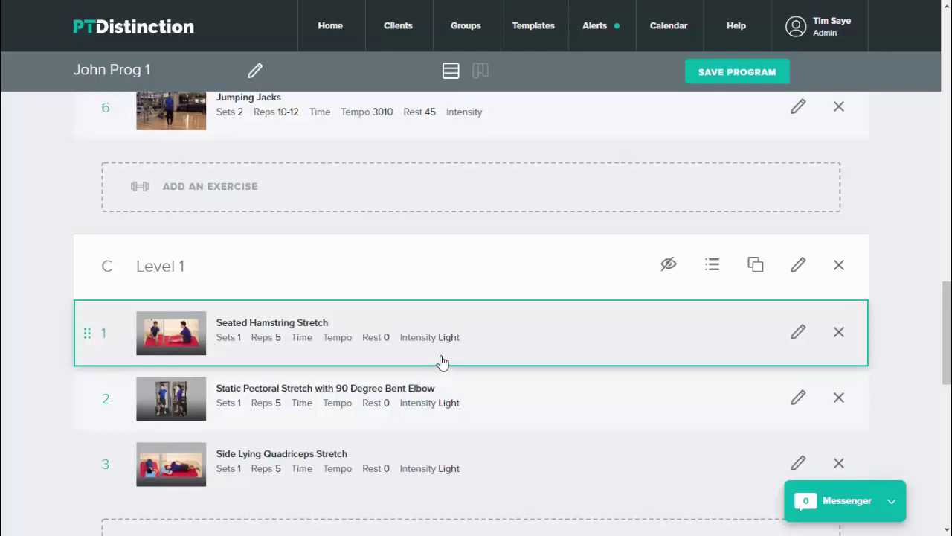
scroll(442, 362, "up", 2)
scroll(442, 362, "up", 1)
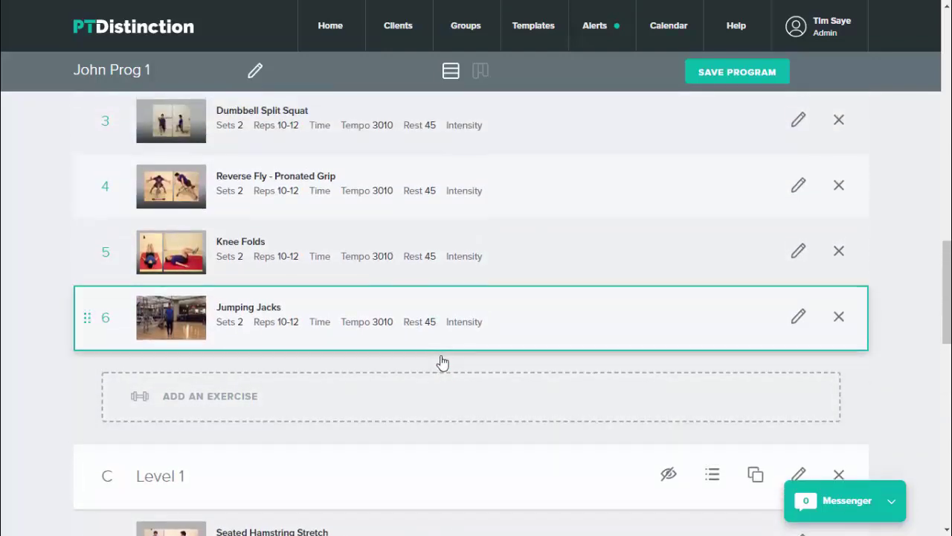
scroll(442, 362, "up", 2)
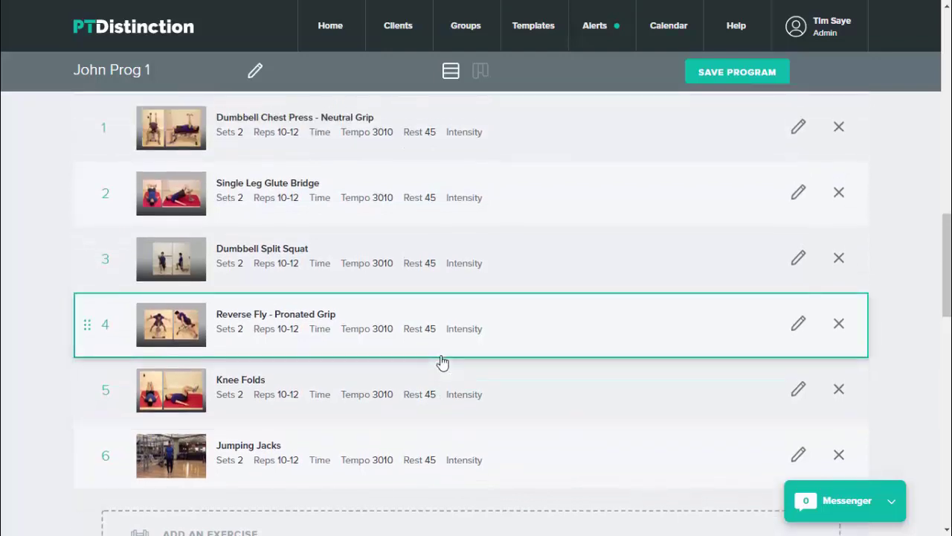
scroll(442, 362, "up", 1)
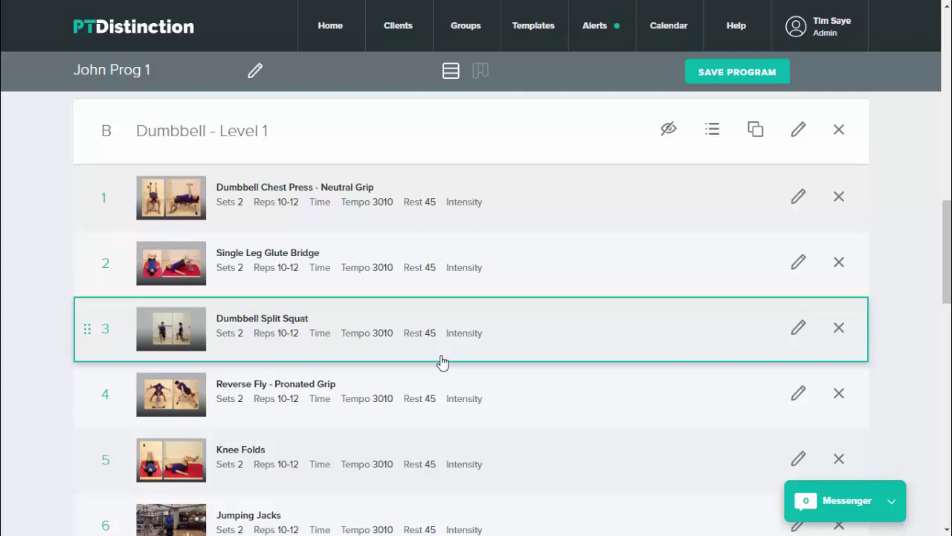
scroll(442, 362, "down", 1)
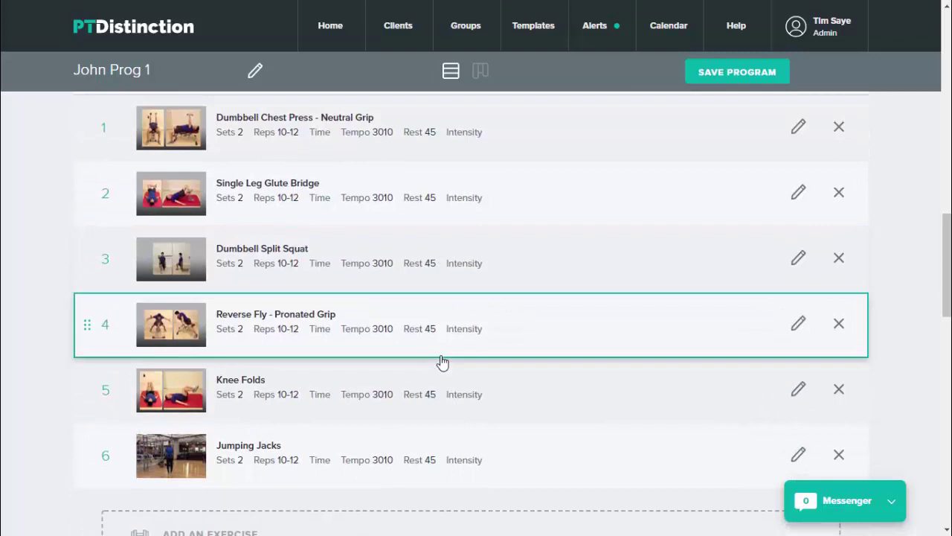
left_click(840, 389)
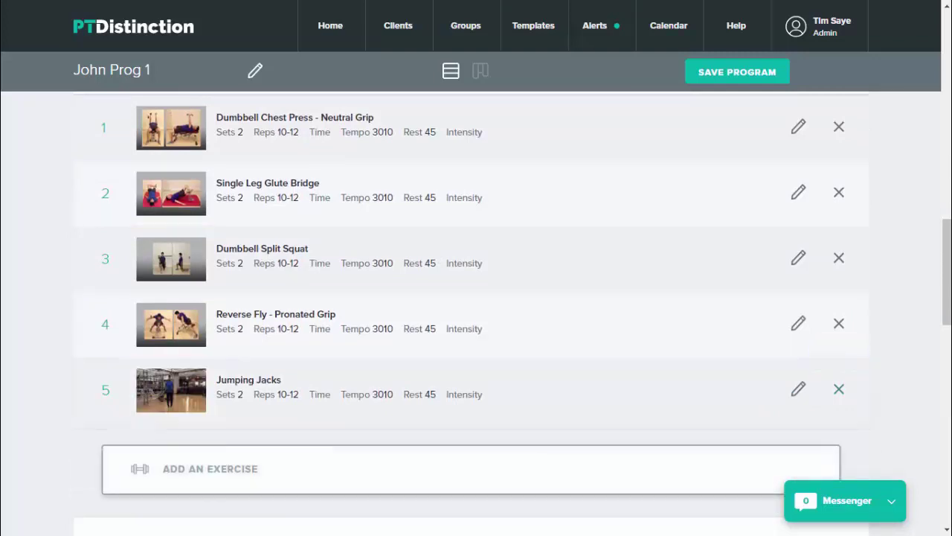
left_click(472, 468)
left_click(805, 63)
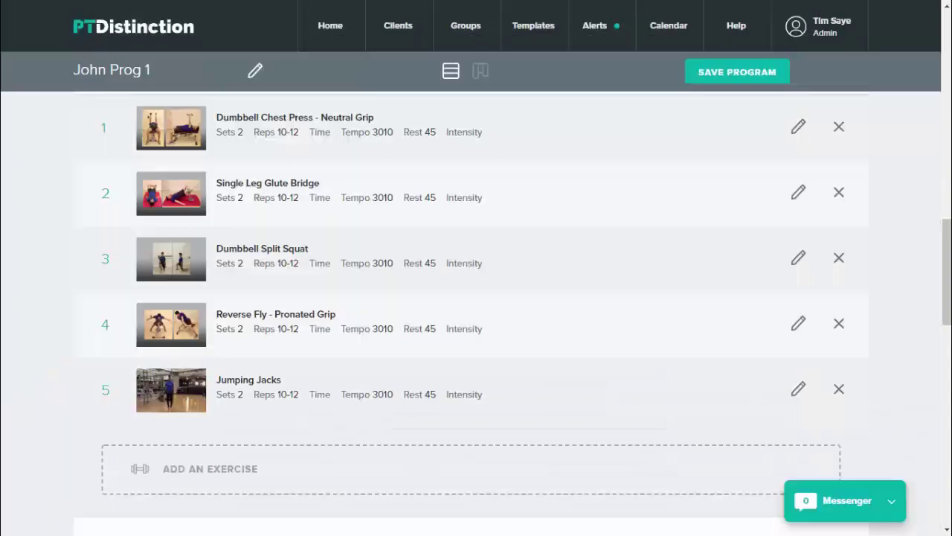
scroll(476, 402, "up", 1)
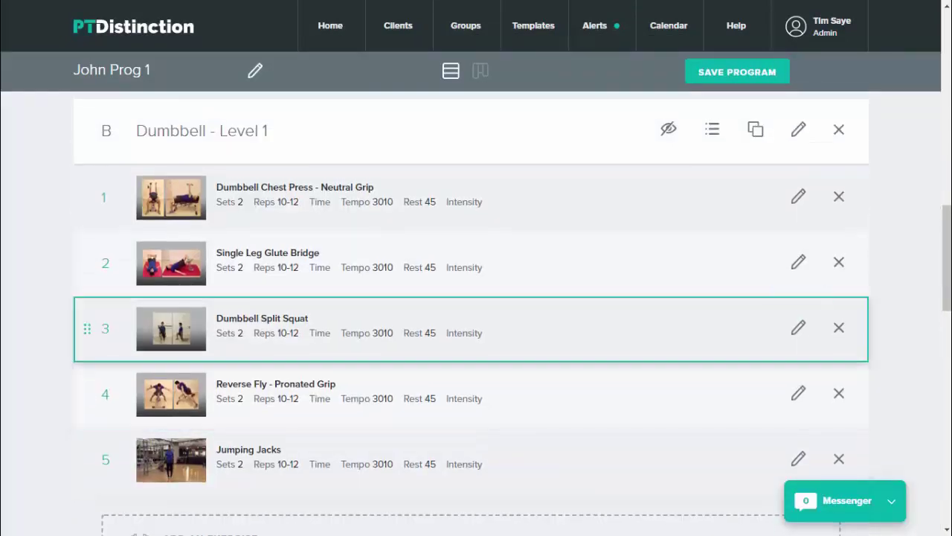
left_click(798, 328)
left_click(804, 58)
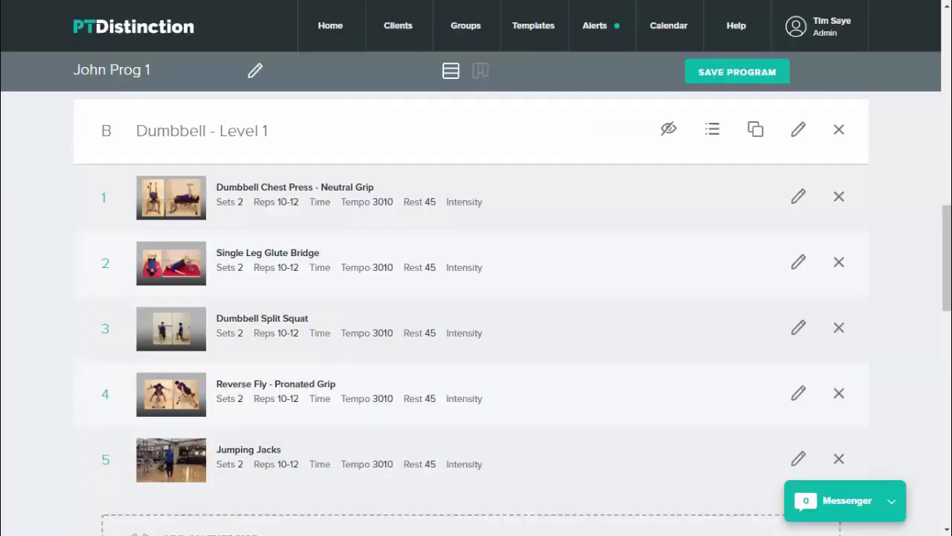
scroll(476, 201, "up", 3)
scroll(476, 201, "down", 2)
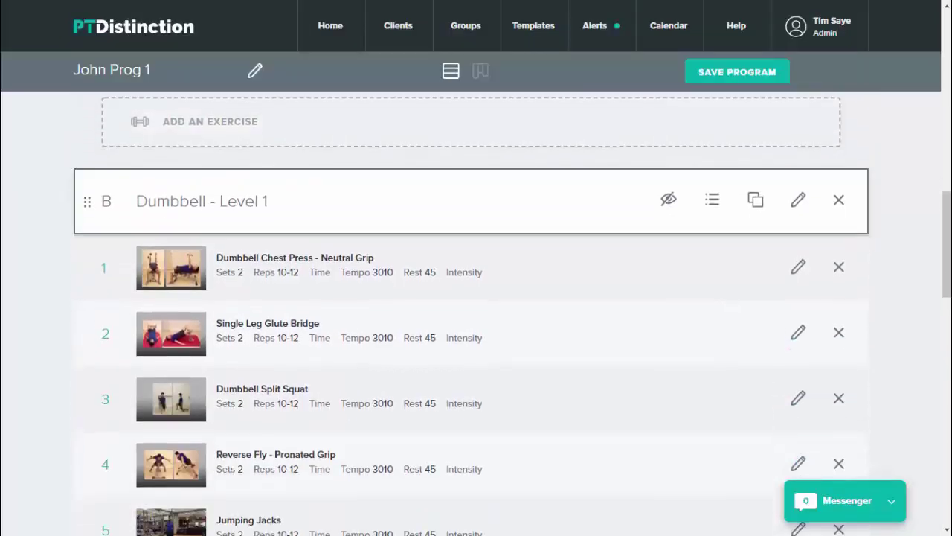
scroll(476, 149, "up", 5)
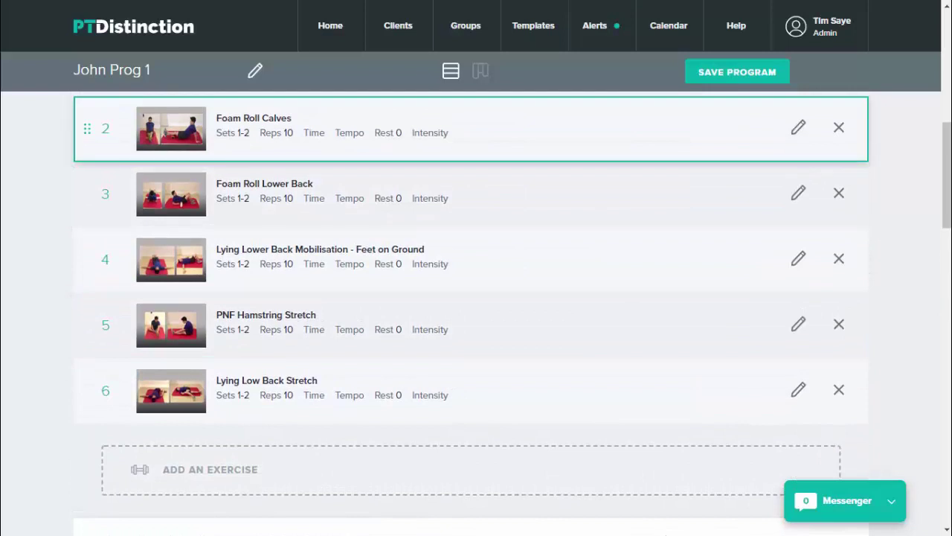
- In board view, add Workout 2 with the Level 1 section from 1 Warm Ups > Stiff Low Back Priority
left_click(481, 71)
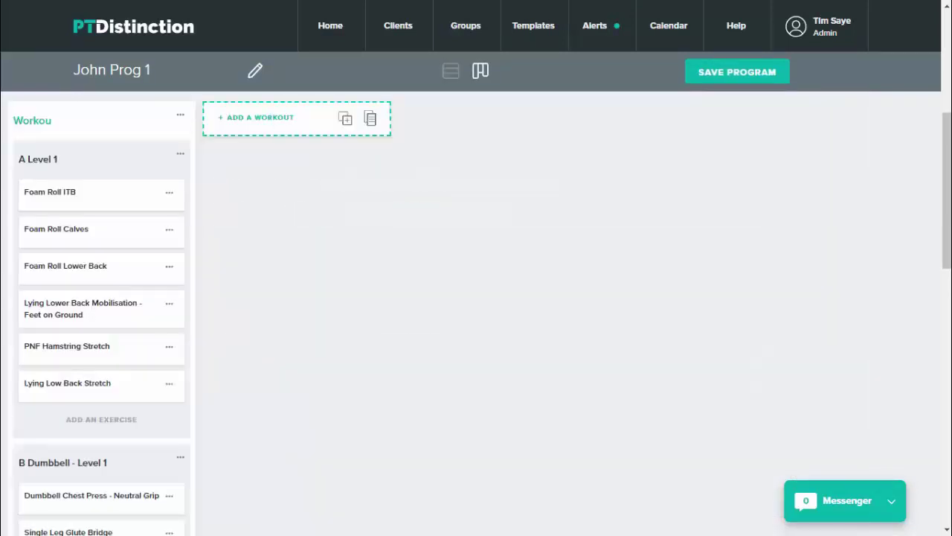
left_click(255, 117)
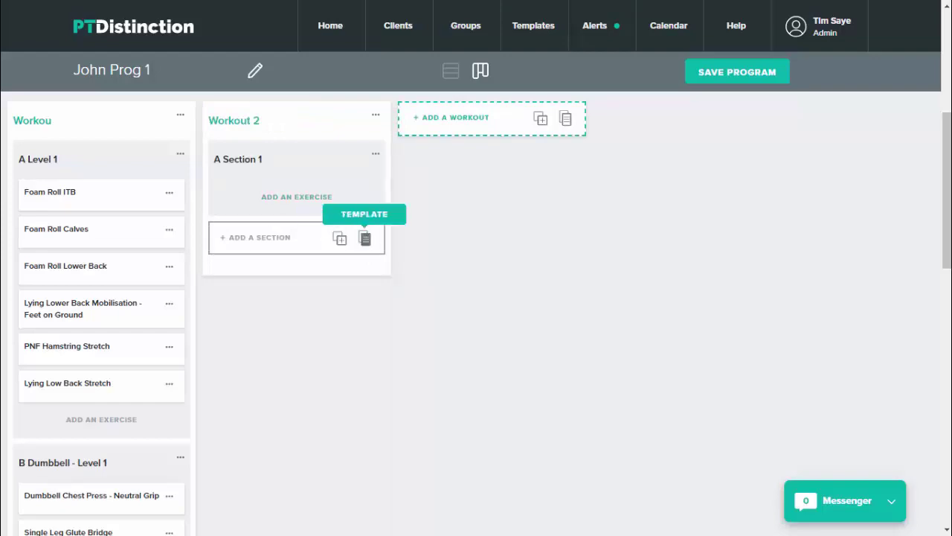
left_click(365, 238)
left_click(269, 215)
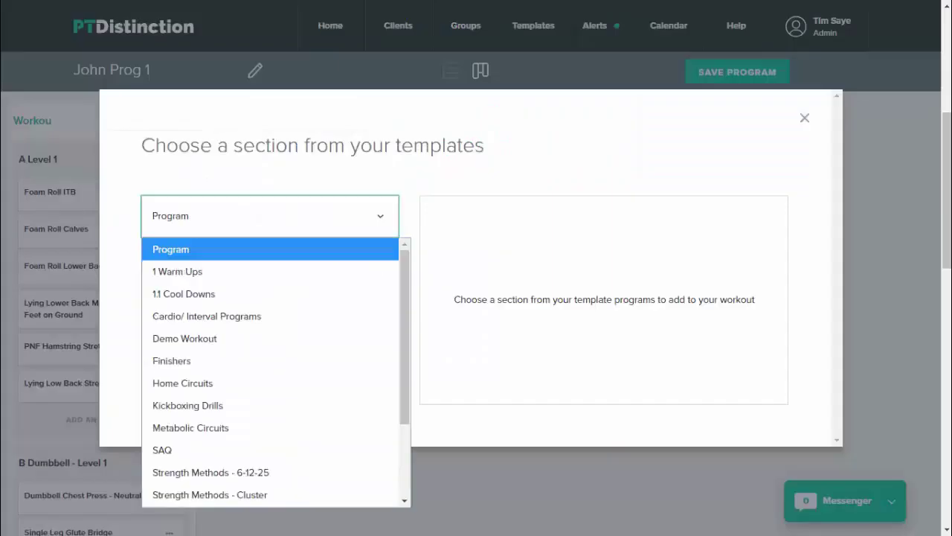
left_click(177, 271)
left_click(177, 271)
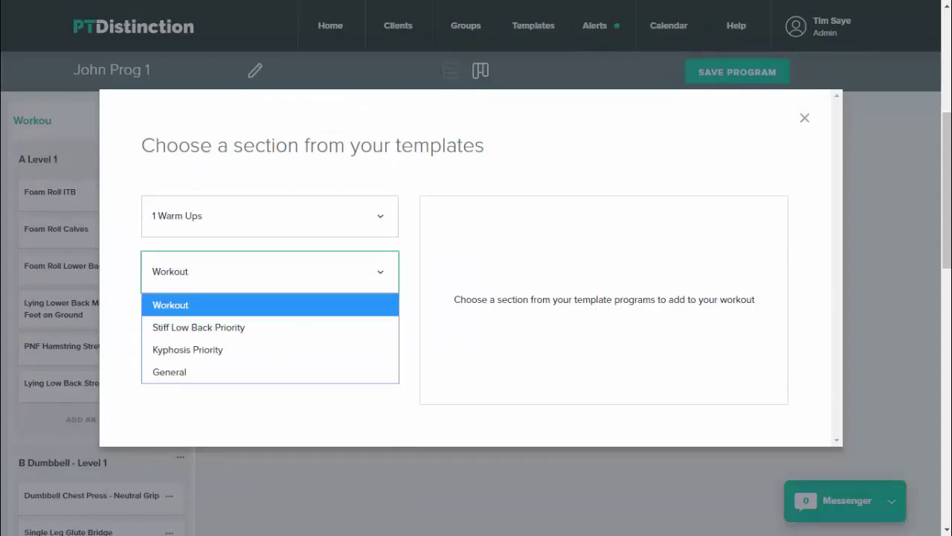
left_click(199, 327)
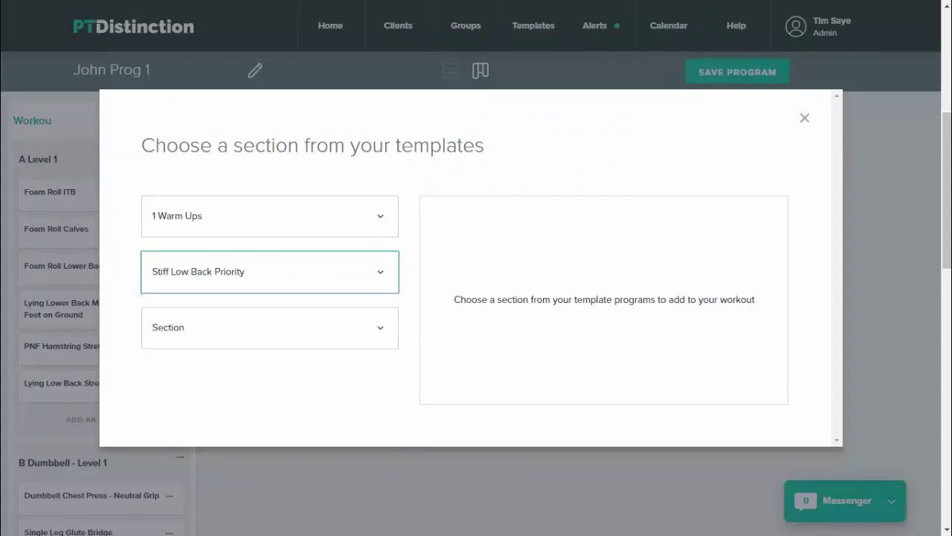
left_click(199, 327)
left_click(171, 382)
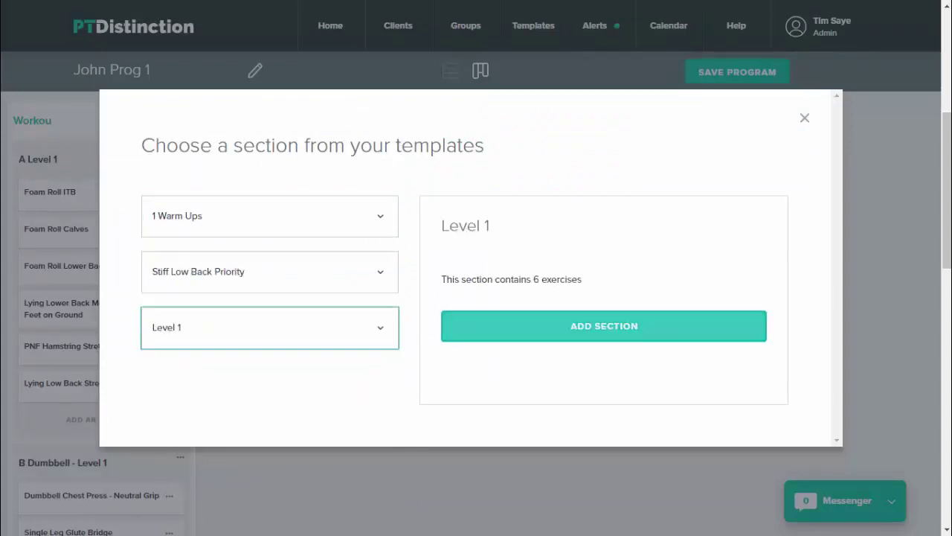
left_click(604, 326)
scroll(476, 312, "down", 1)
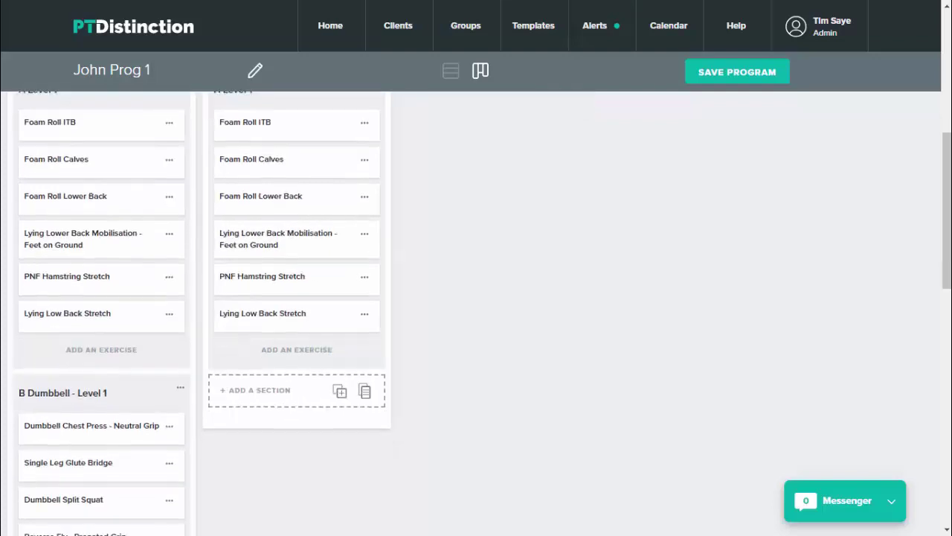
- In Workout 2's template picker, choose the Strength Methods - EDT program and its Chest and Back workout
scroll(476, 313, "up", 1)
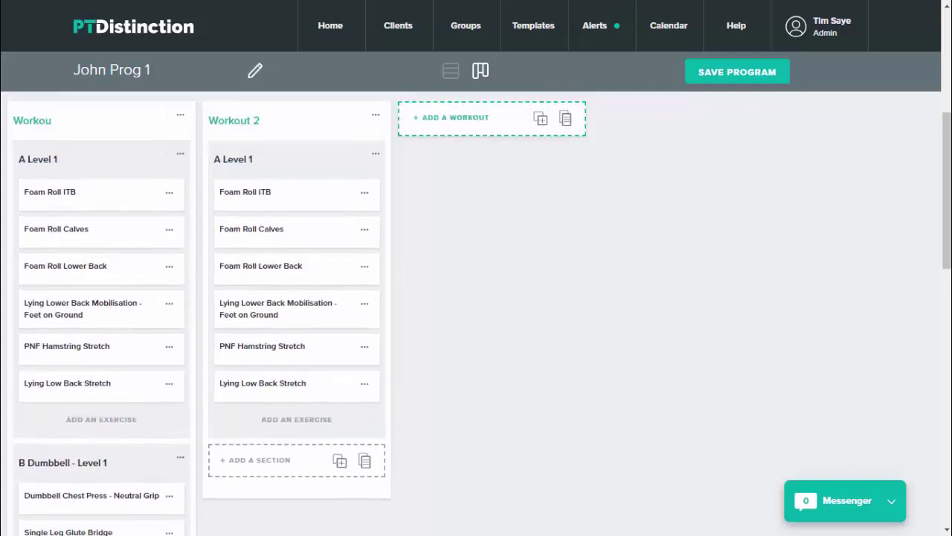
scroll(476, 313, "down", 1)
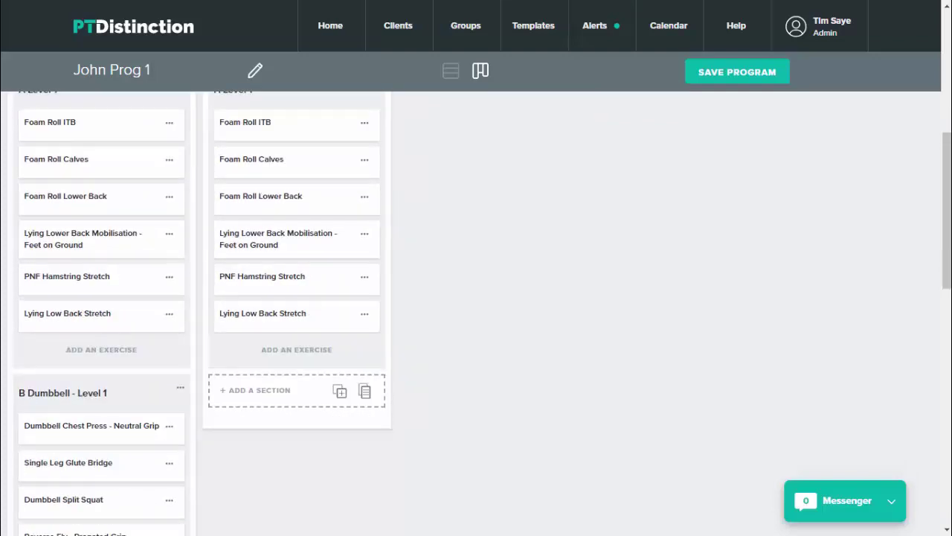
scroll(365, 321, "down", 1)
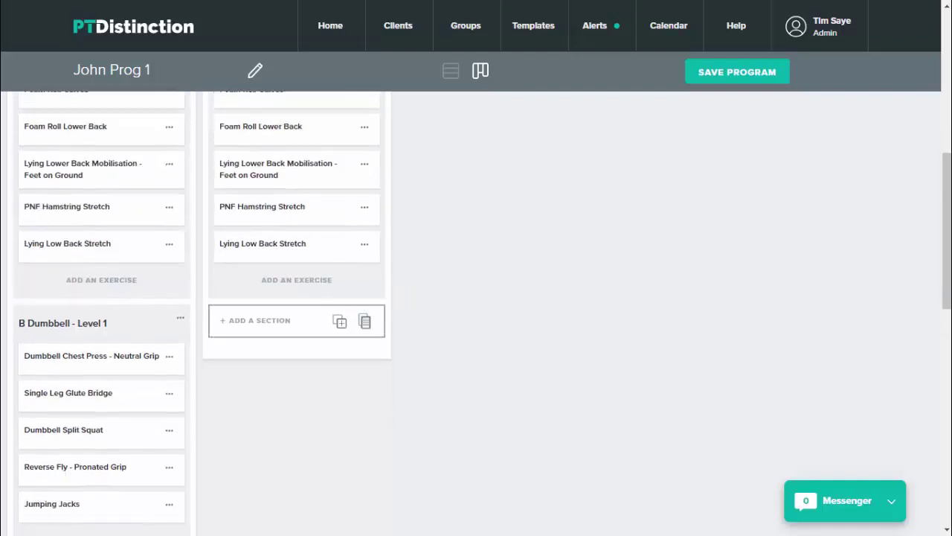
left_click(364, 321)
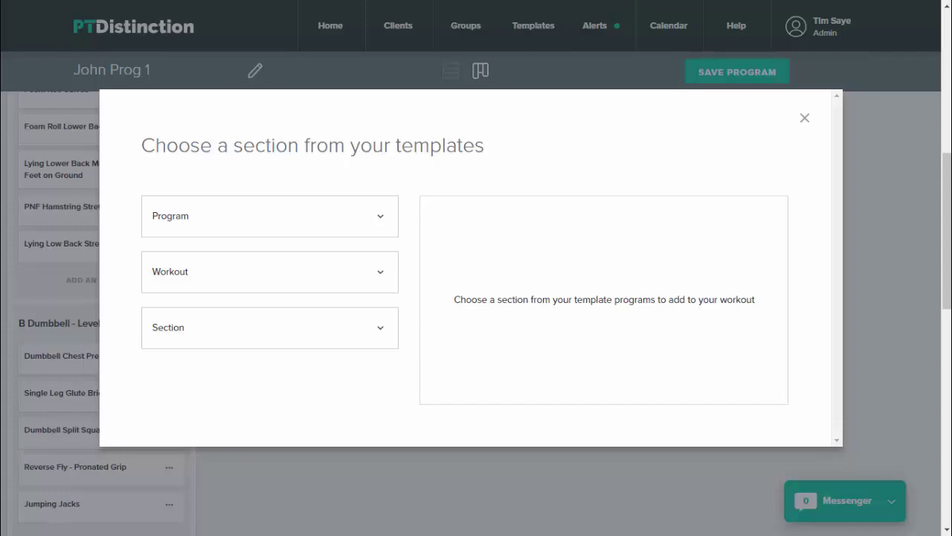
left_click(269, 216)
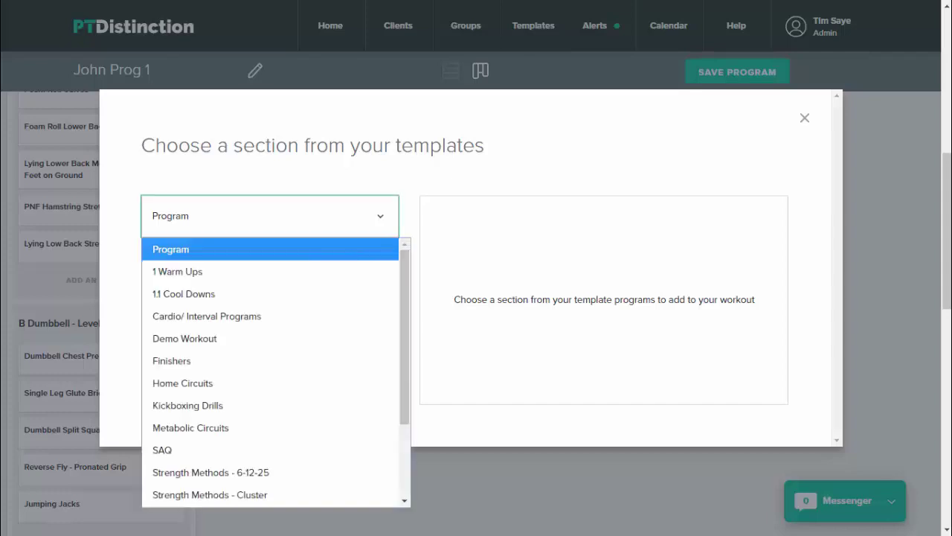
scroll(269, 350, "down", 2)
key("Return")
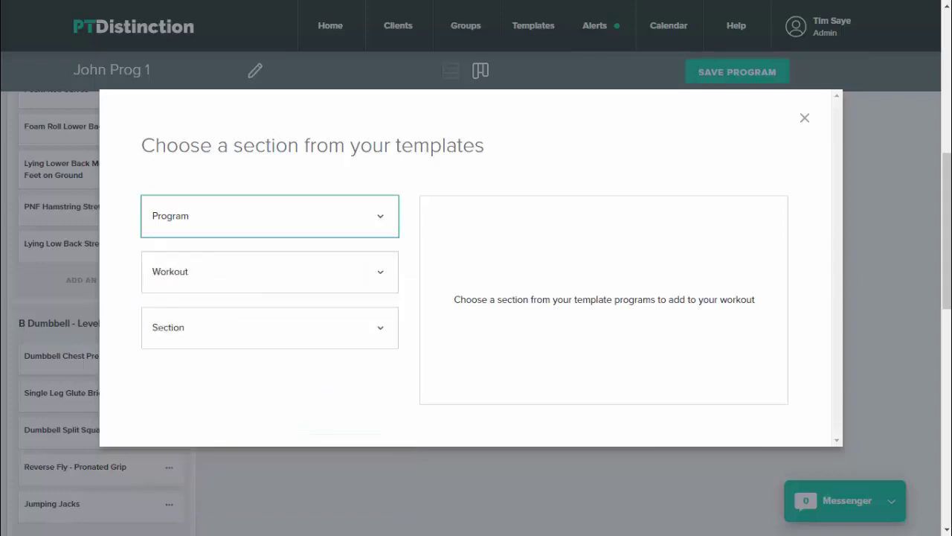
left_click(270, 272)
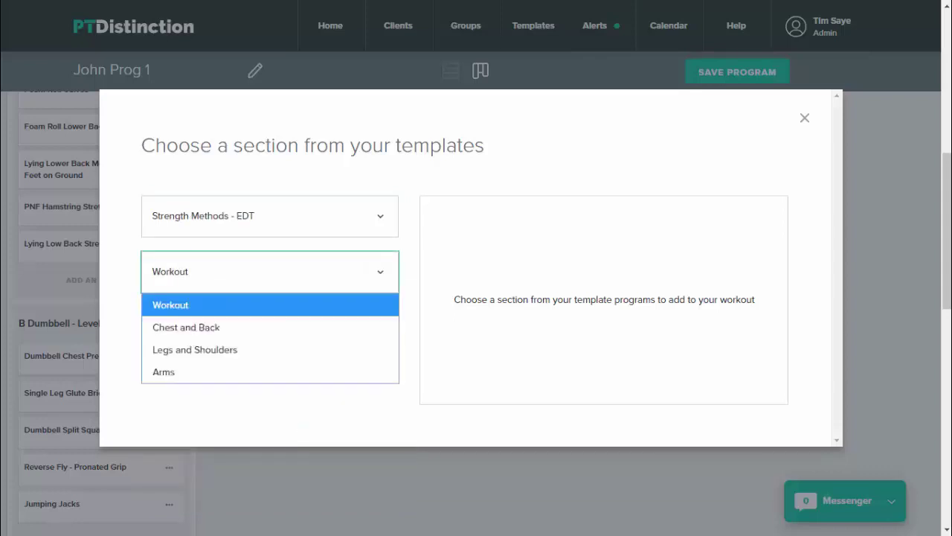
key("Down")
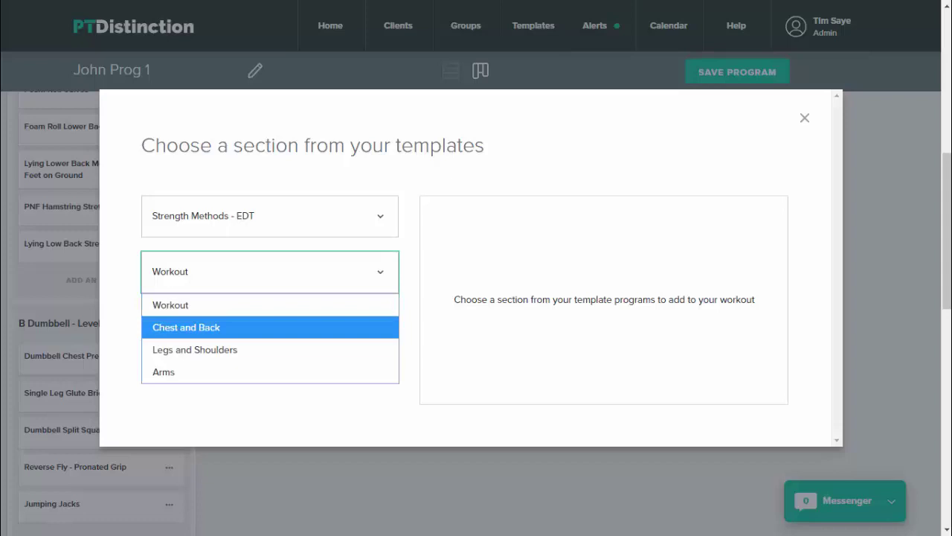
key("Return")
- Select the Level 1 Dumbbell section and add it to Workout 2
key("Tab")
key("Down")
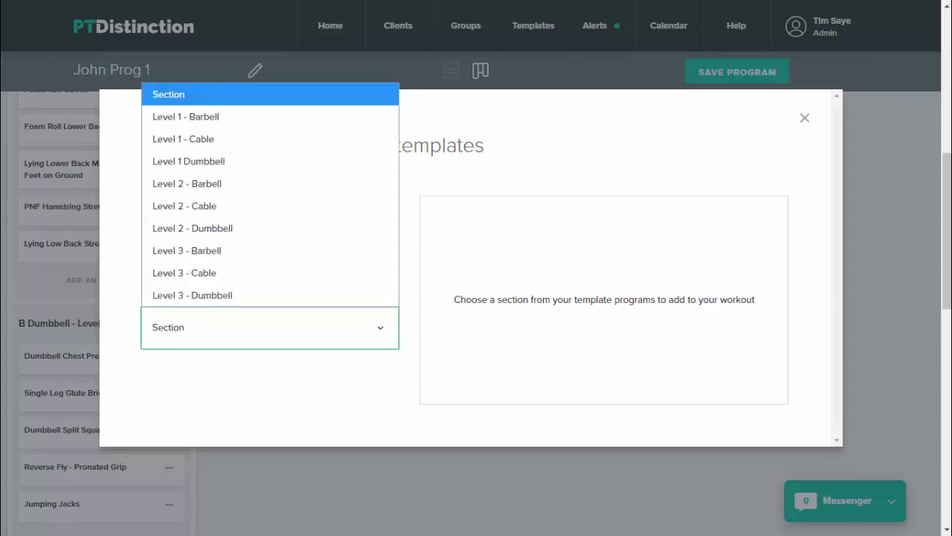
key("End")
key("Up")
key("Up")
key("Up")
key("Up")
key("Up")
key("Up")
key("Escape")
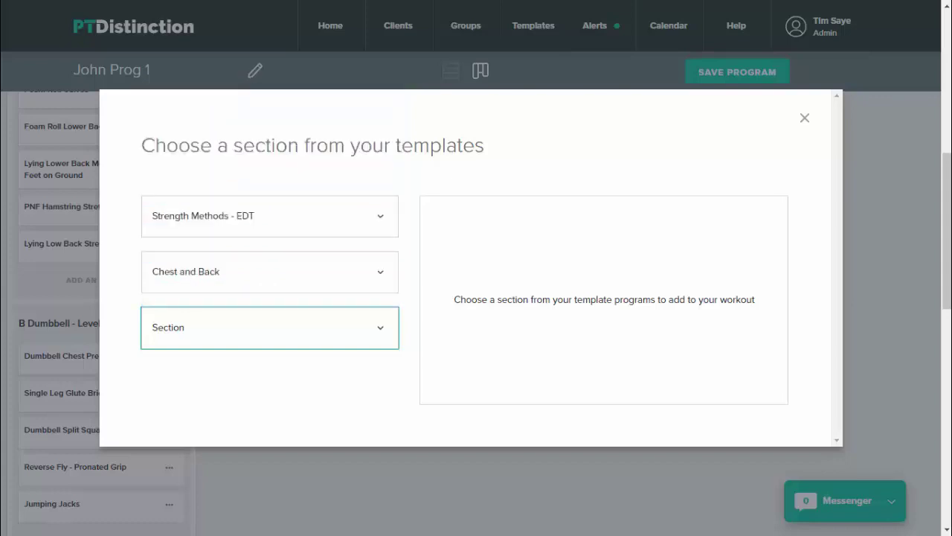
key("Down")
key("Tab")
key("Return")
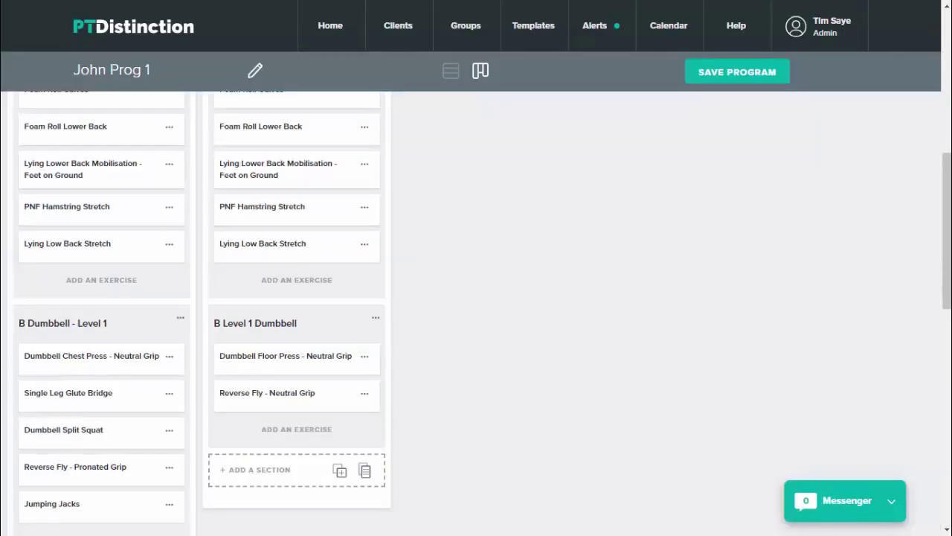
scroll(201, 312, "down", 1)
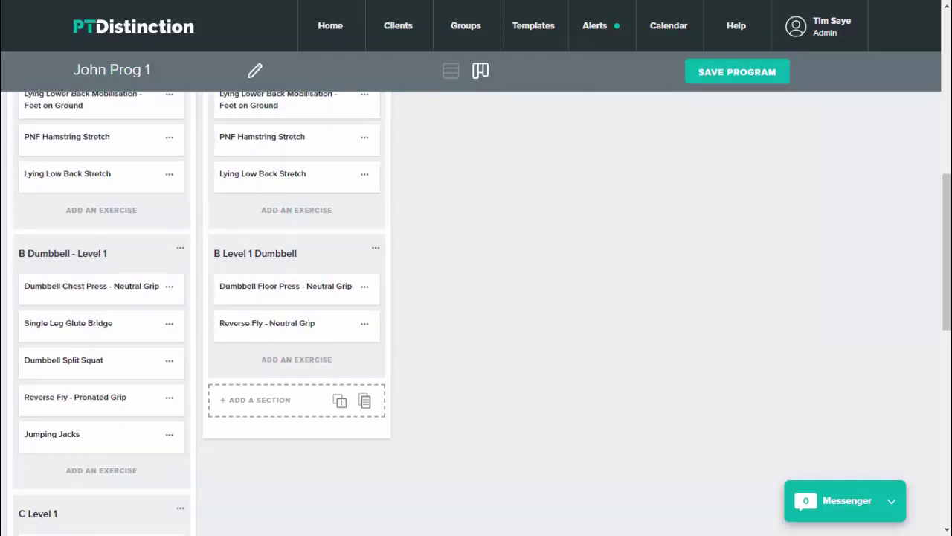
- Add the Level 1 - Dumbbell section from EDT's Legs and Shoulders workout to Workout 2 as section C
left_click(364, 401)
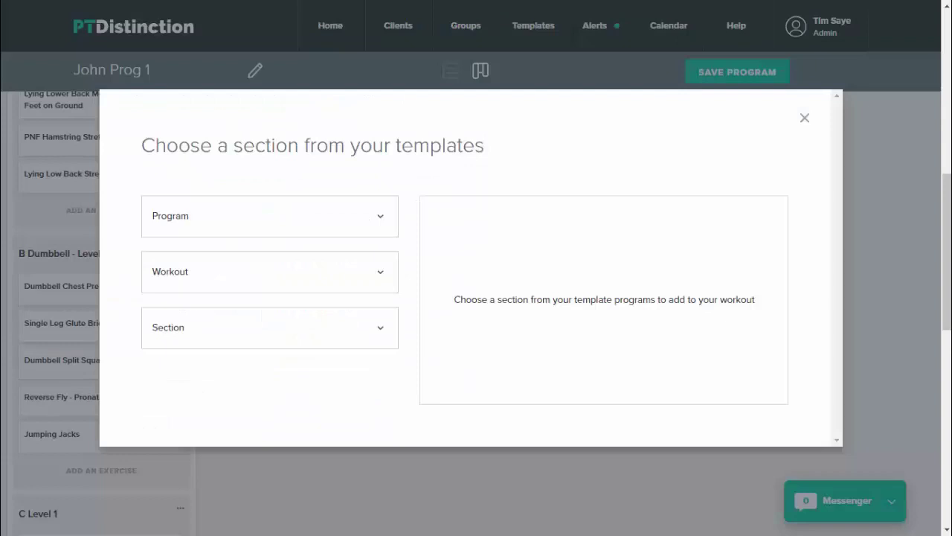
left_click(269, 215)
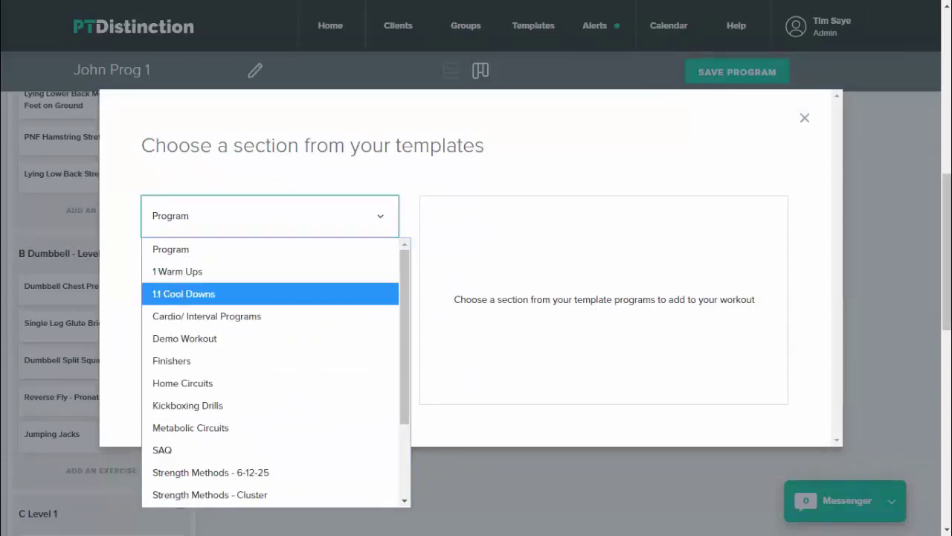
scroll(270, 406, "down", 2)
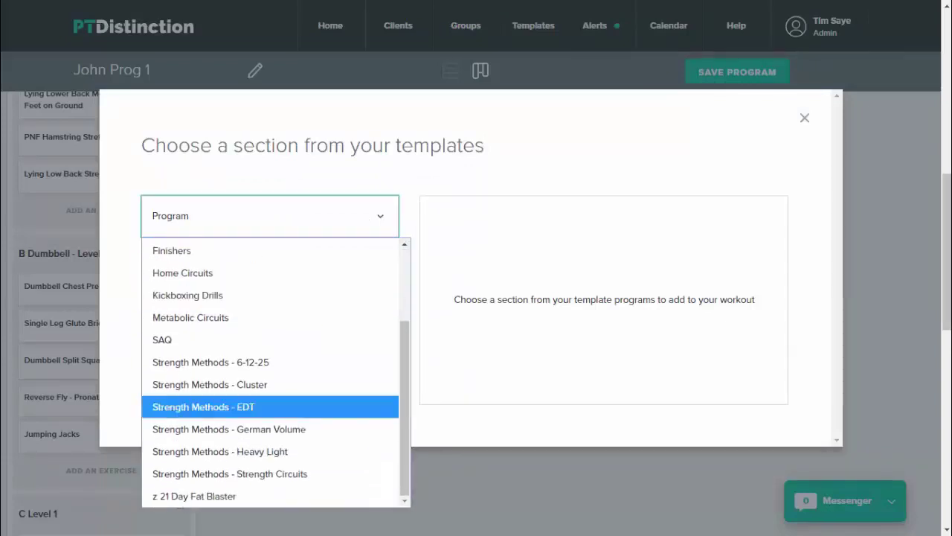
left_click(203, 406)
left_click(270, 271)
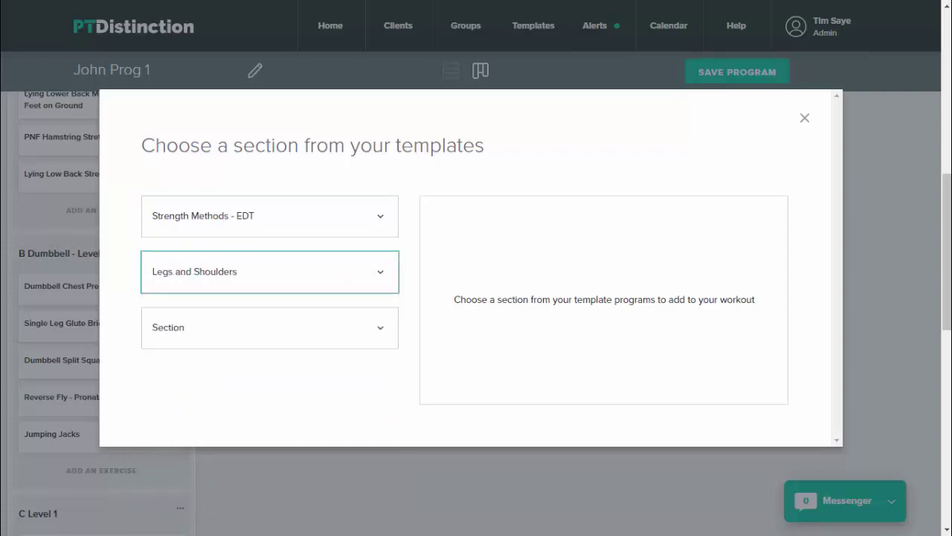
left_click(269, 328)
key("Down")
key("Down")
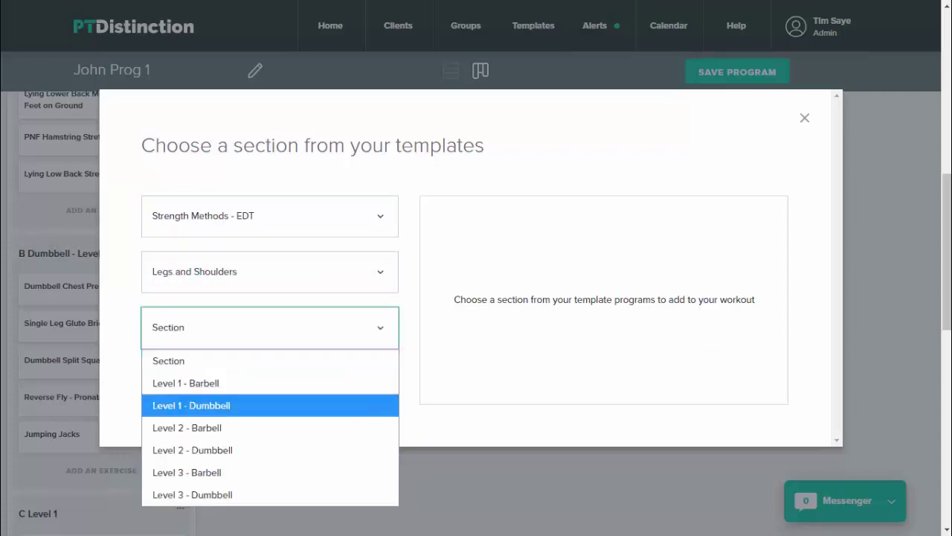
key("Return")
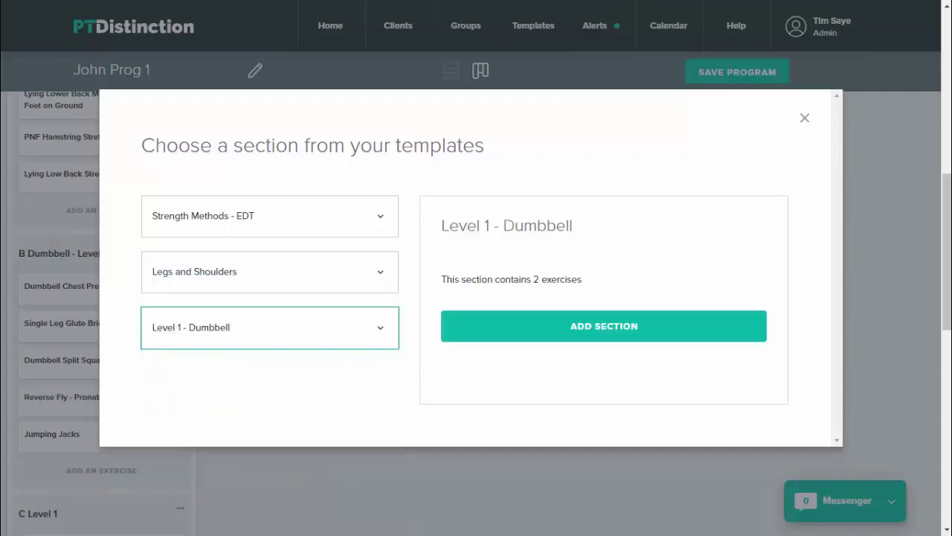
key("Tab")
key("Return")
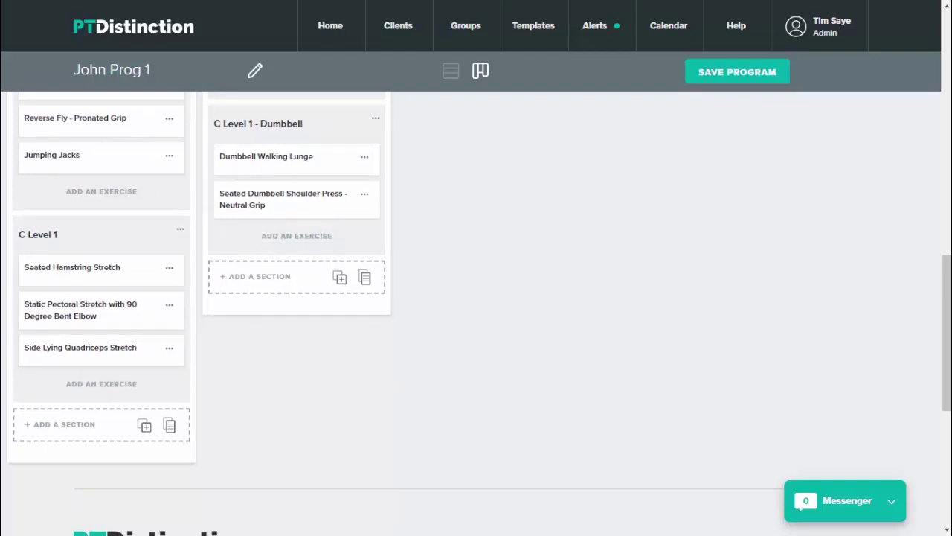
- Copy section C Level 1 and paste it into the second workout as section D
left_click(180, 228)
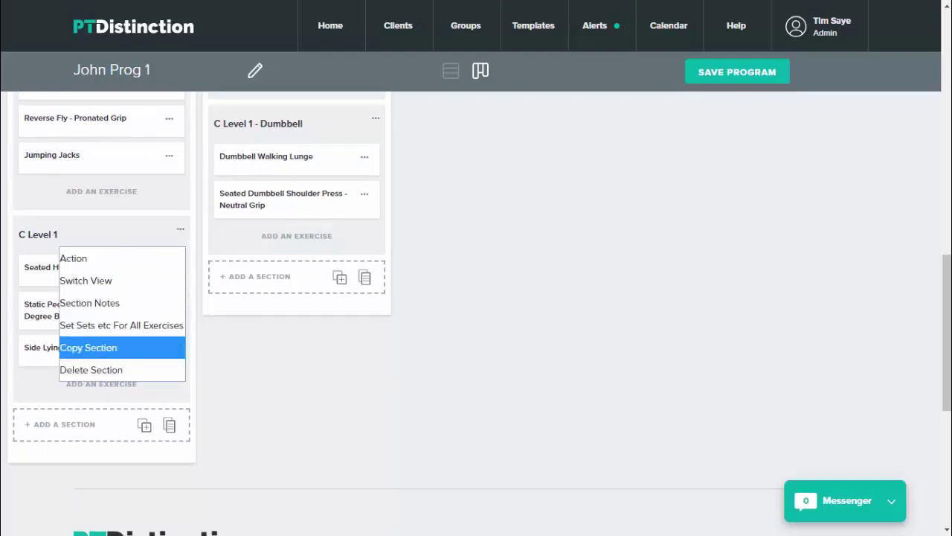
left_click(88, 348)
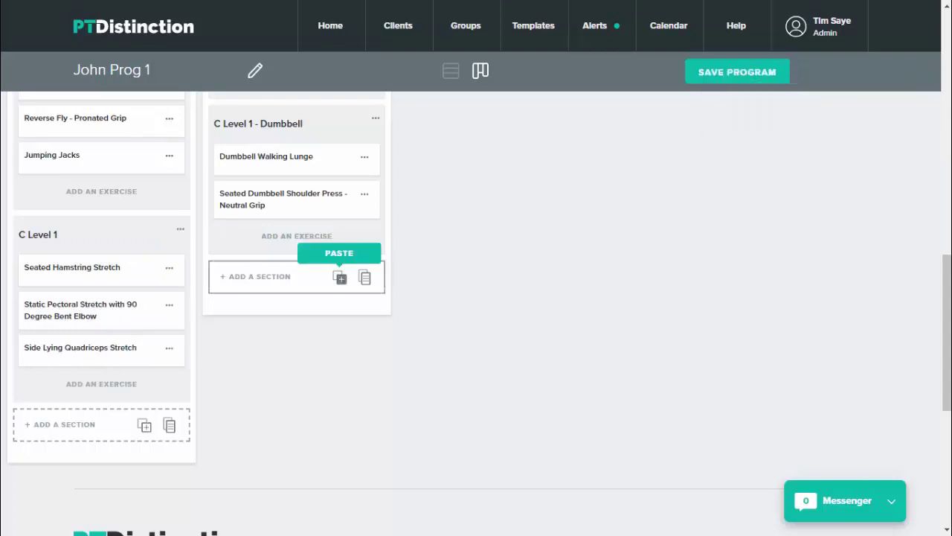
left_click(339, 278)
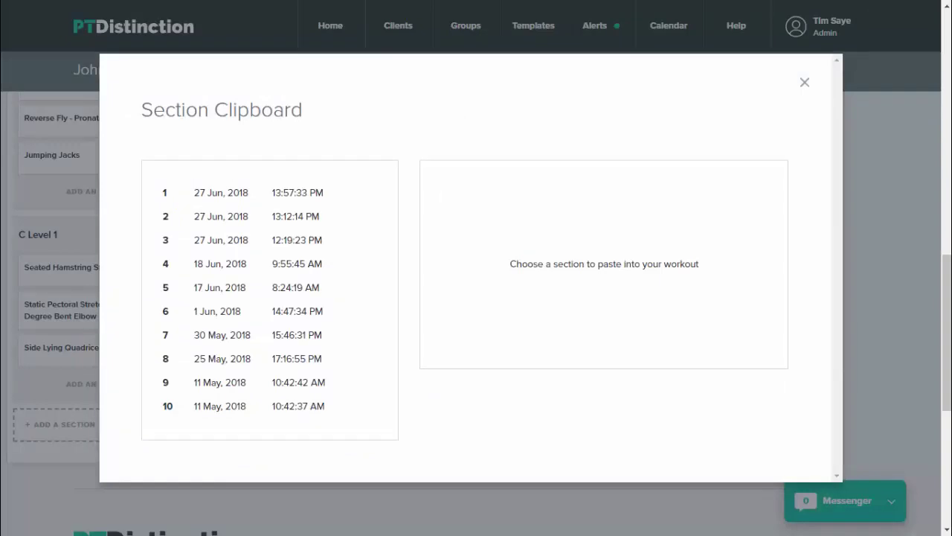
left_click(604, 310)
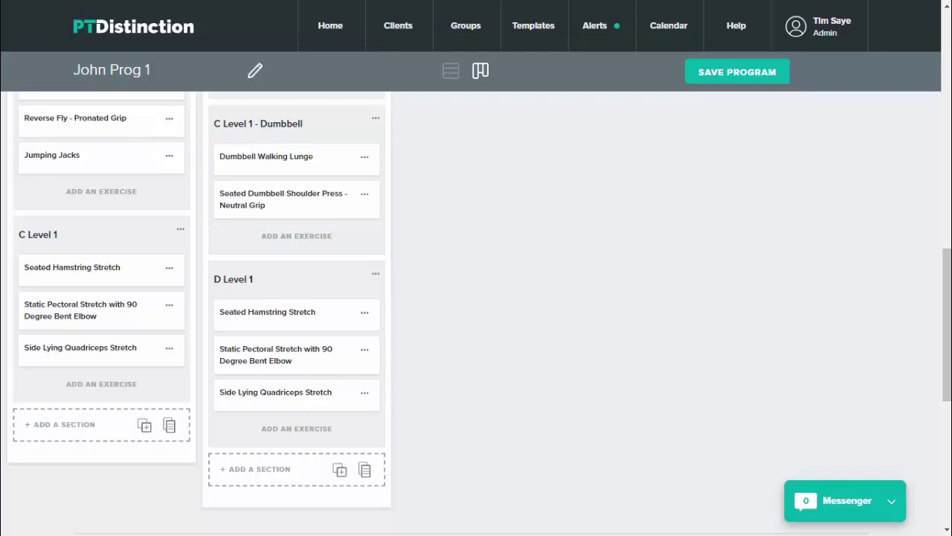
- Switch the program to list view from the B Level 1 Dumbbell section's menu
scroll(477, 313, "up", 3)
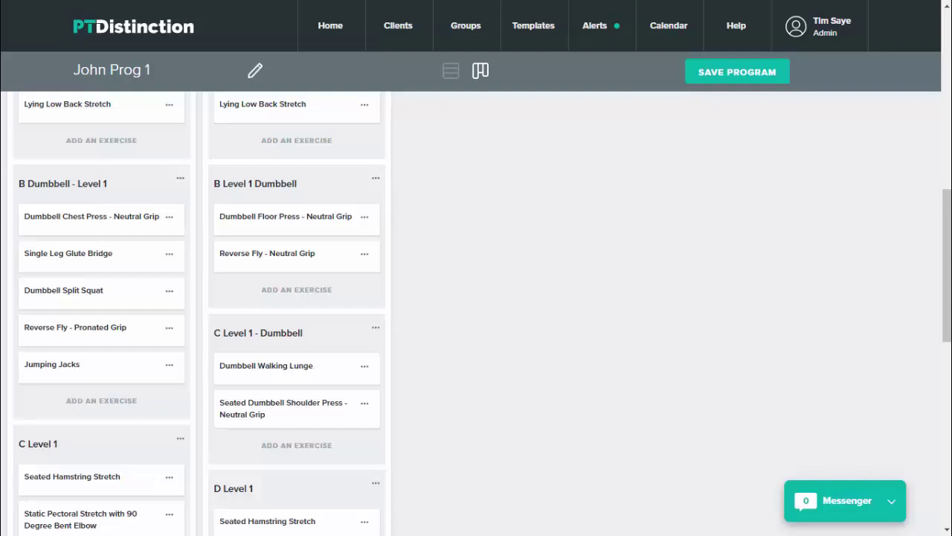
scroll(476, 312, "up", 1)
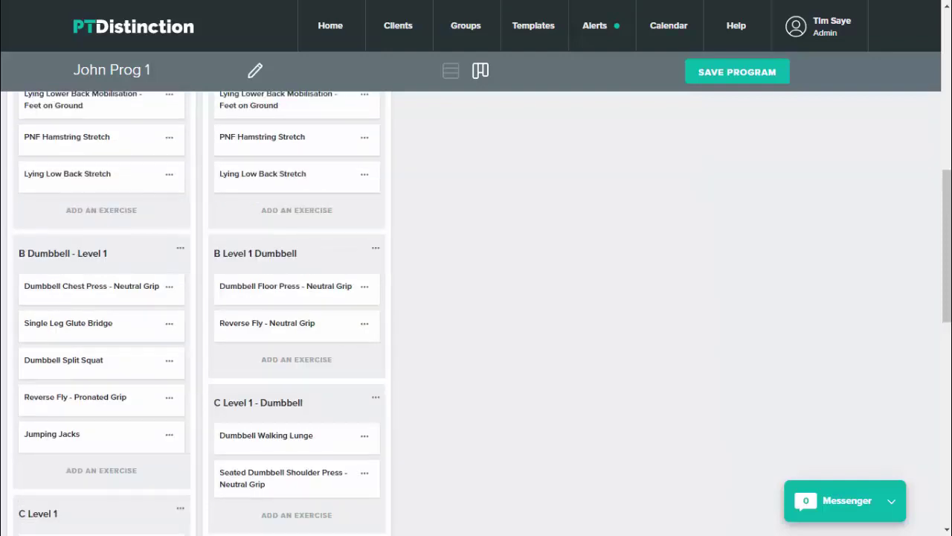
left_click(376, 248)
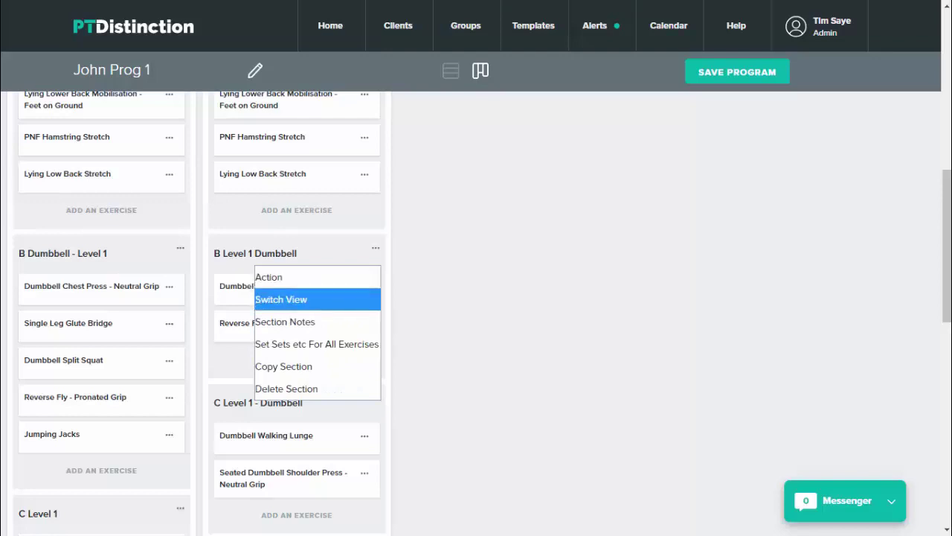
left_click(281, 299)
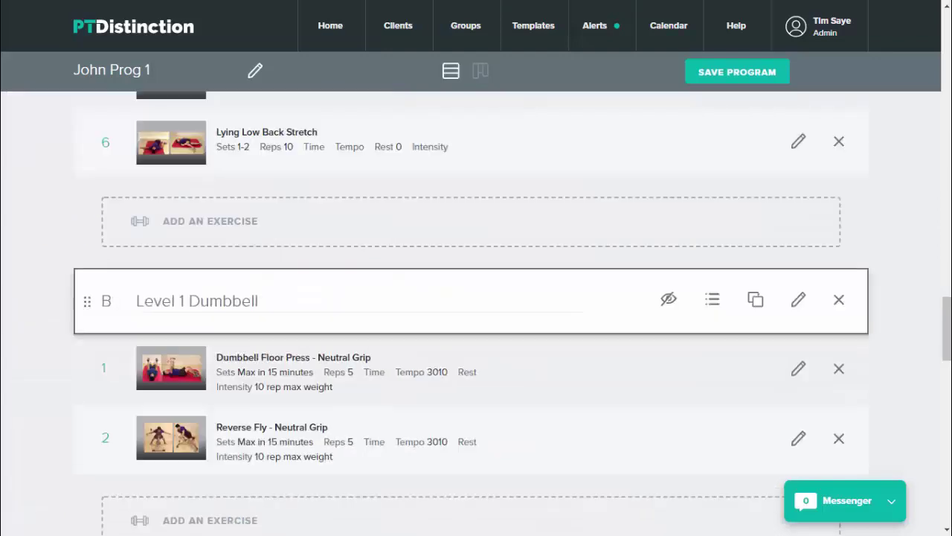
- Rename section B from Level 1 Dumbbell to EDT
key("BackSpace")
key("BackSpace")
key("BackSpace")
key("BackSpace")
key("BackSpace")
key("BackSpace")
key("BackSpace")
key("BackSpace")
key("BackSpace")
key("BackSpace")
key("BackSpace")
key("BackSpace")
key("BackSpace")
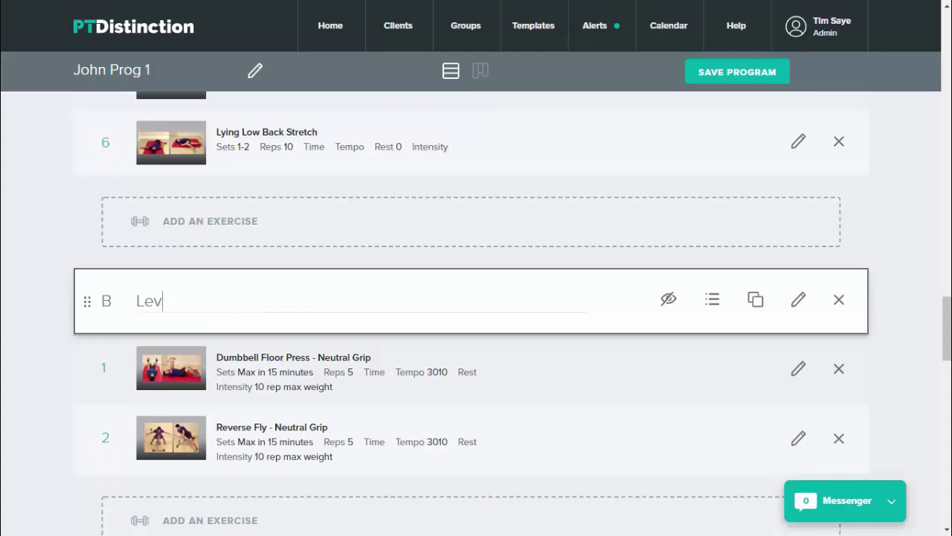
key("BackSpace")
key("BackSpace")
key("BackSpace")
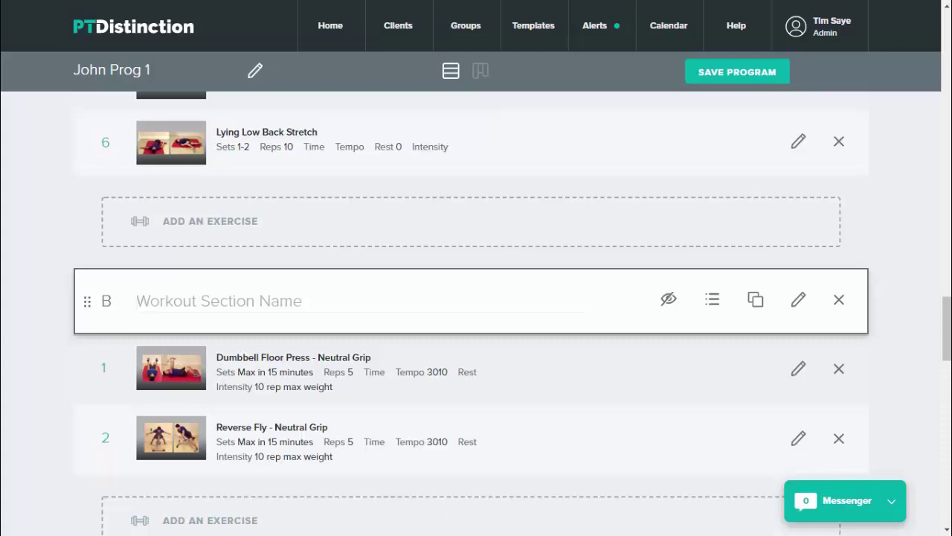
key("Caps_Lock")
type("EDT")
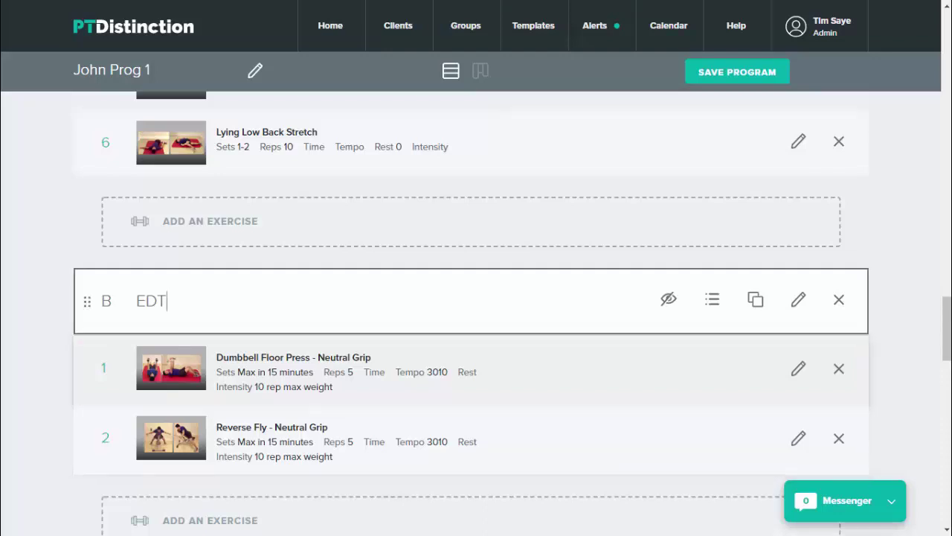
- Review the EDT section notes on 10-rep weight, 5 reps each, 15-minute rounds, and confirm
left_click(798, 299)
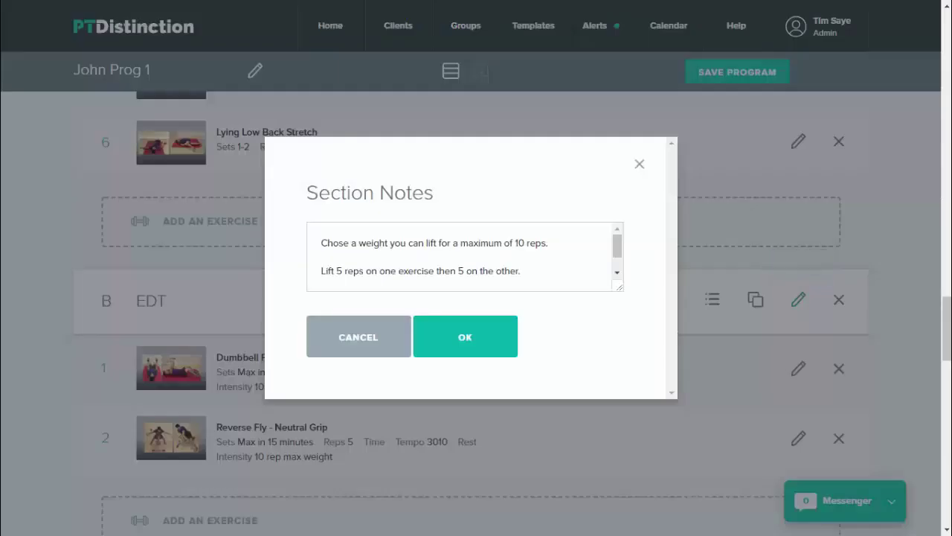
scroll(465, 256, "down", 2)
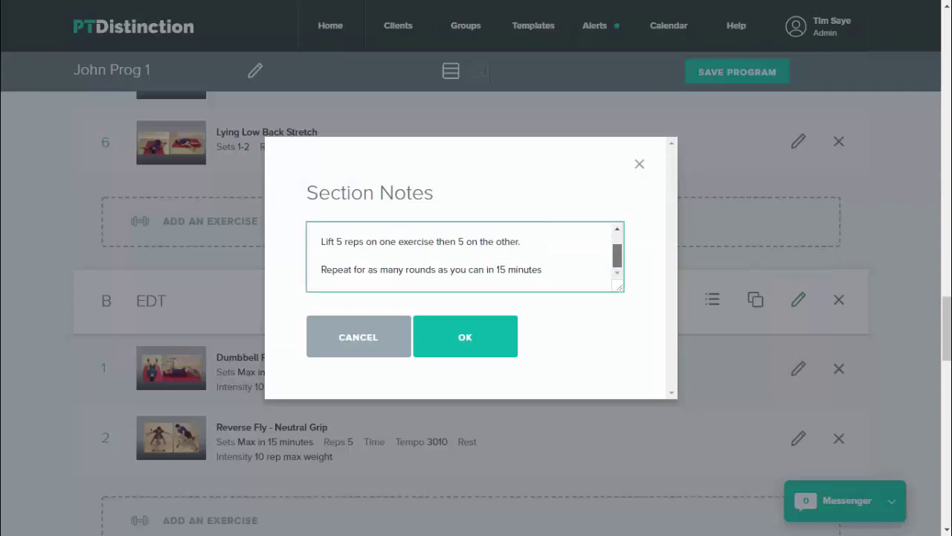
scroll(465, 256, "up", 2)
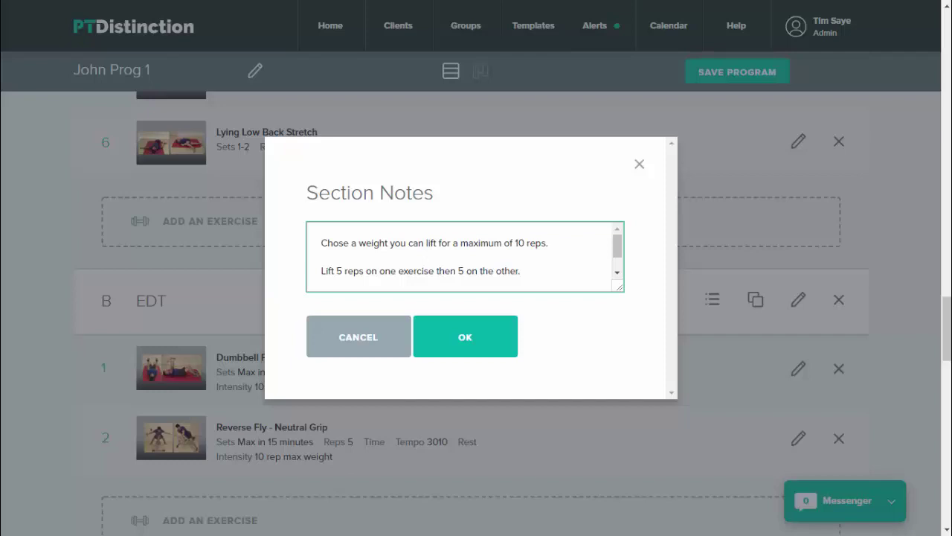
scroll(465, 256, "down", 1)
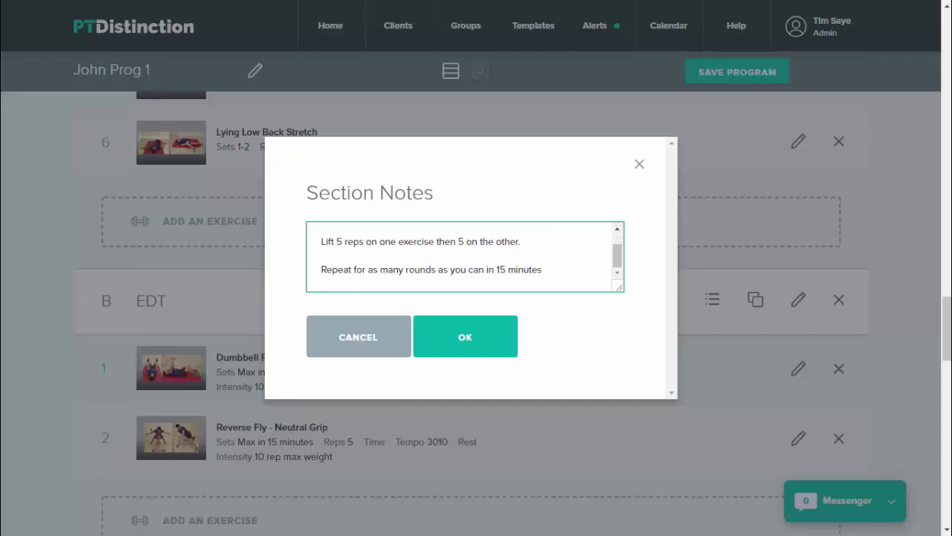
scroll(465, 256, "down", 1)
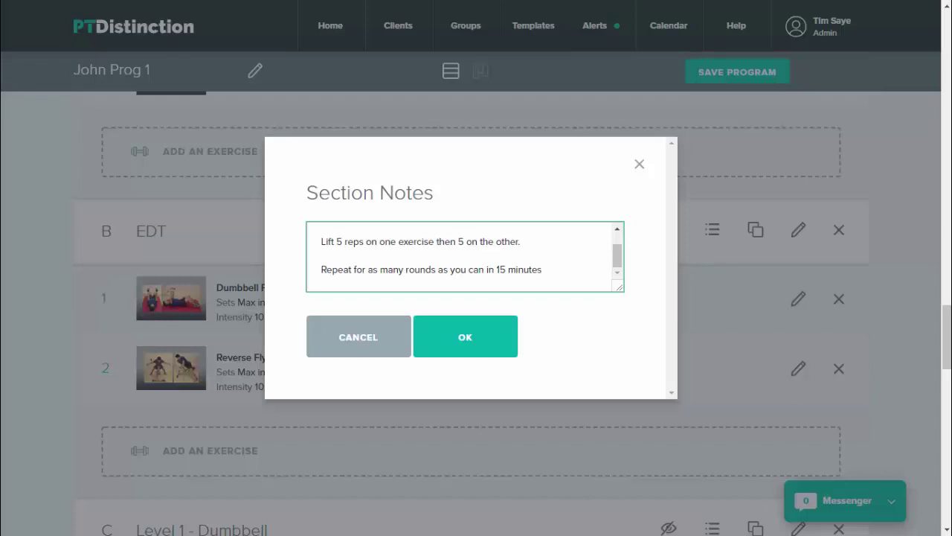
left_click(465, 337)
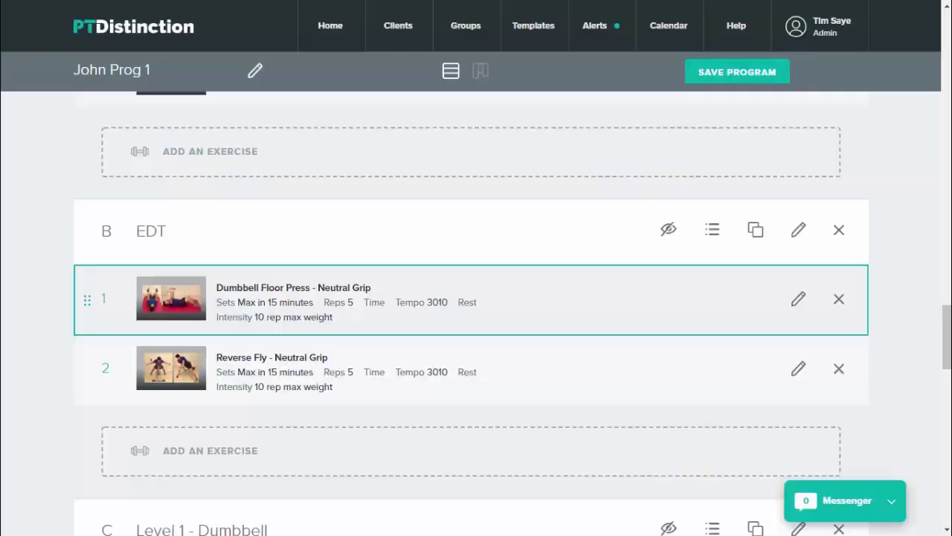
scroll(465, 301, "up", 1)
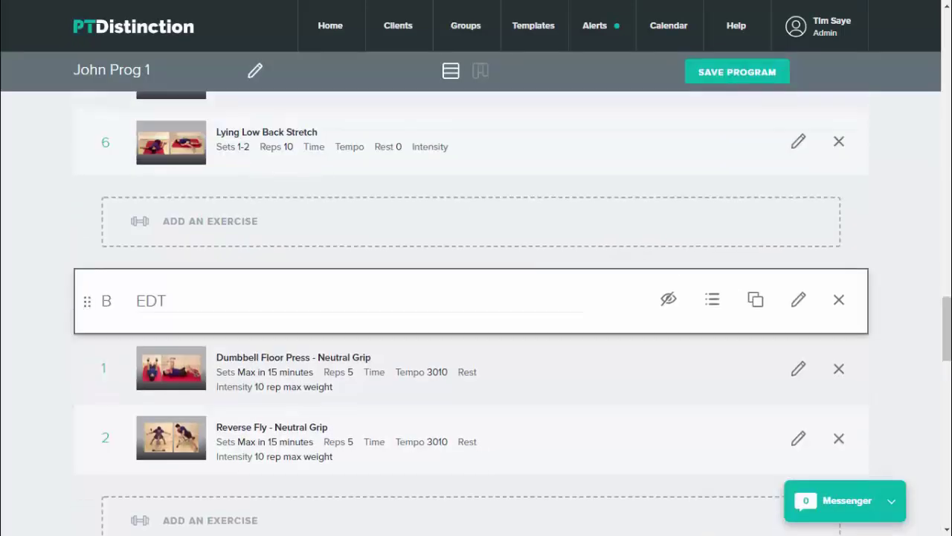
scroll(465, 301, "up", 1)
scroll(465, 302, "down", 2)
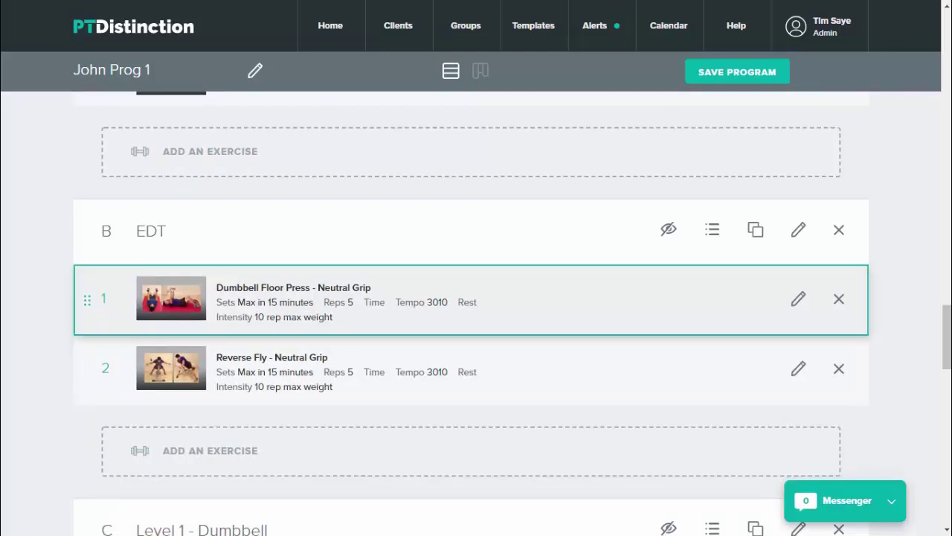
scroll(465, 301, "up", 1)
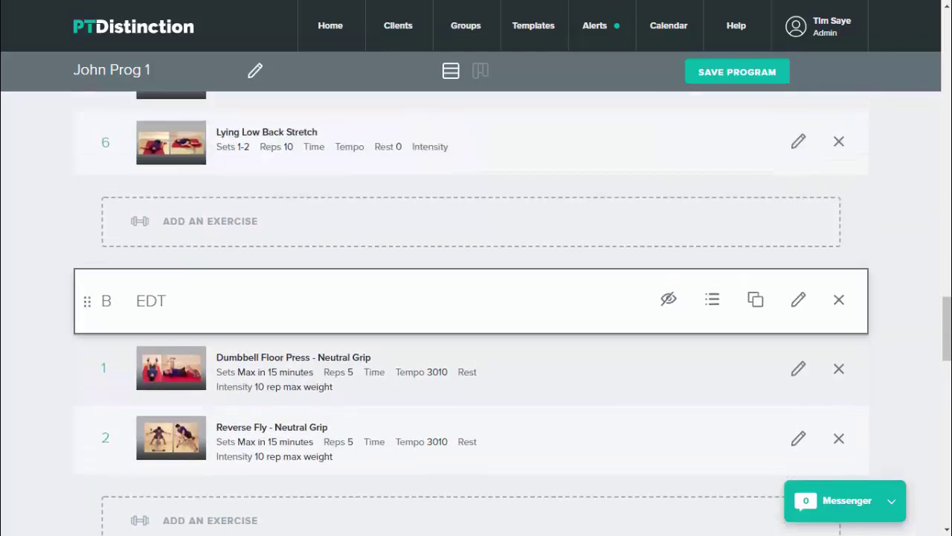
scroll(465, 301, "up", 1)
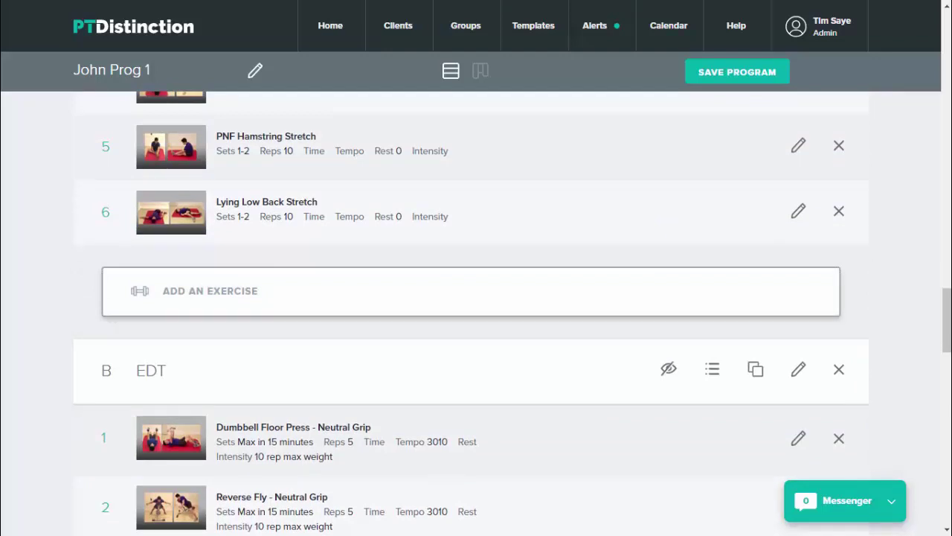
scroll(465, 294, "up", 1)
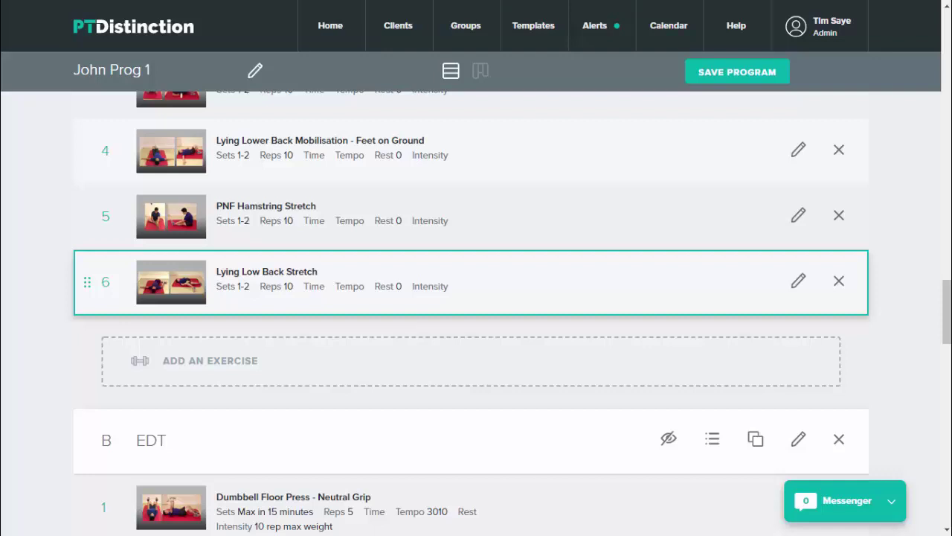
scroll(476, 287, "up", 2)
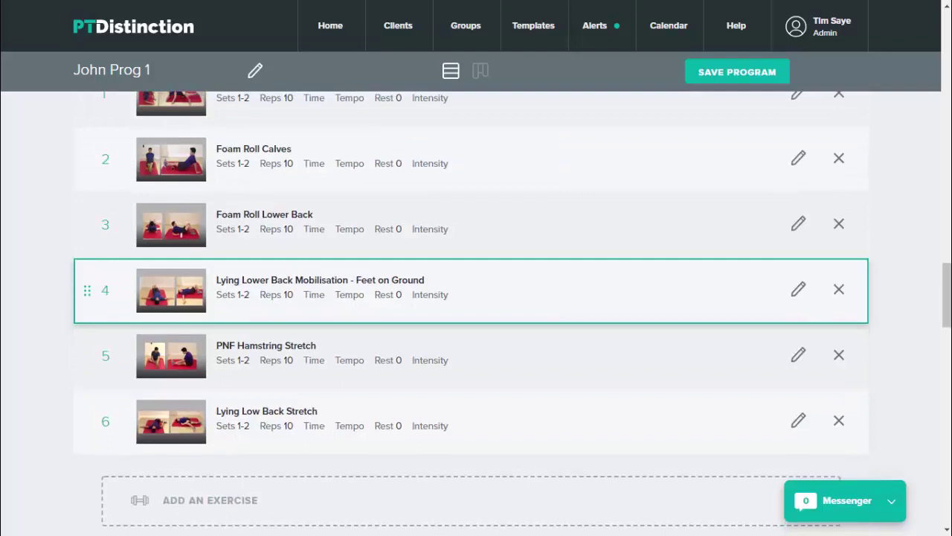
scroll(476, 294, "up", 1)
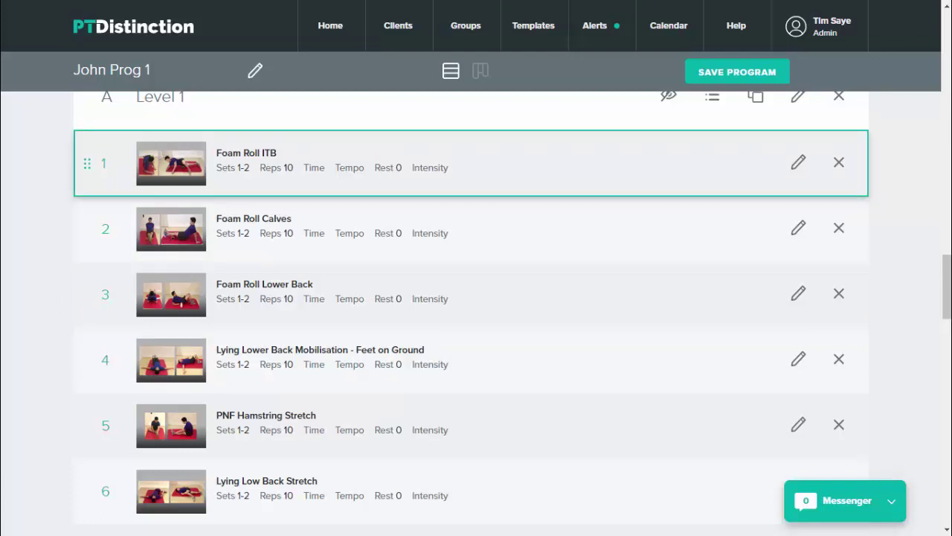
scroll(476, 421, "down", 1)
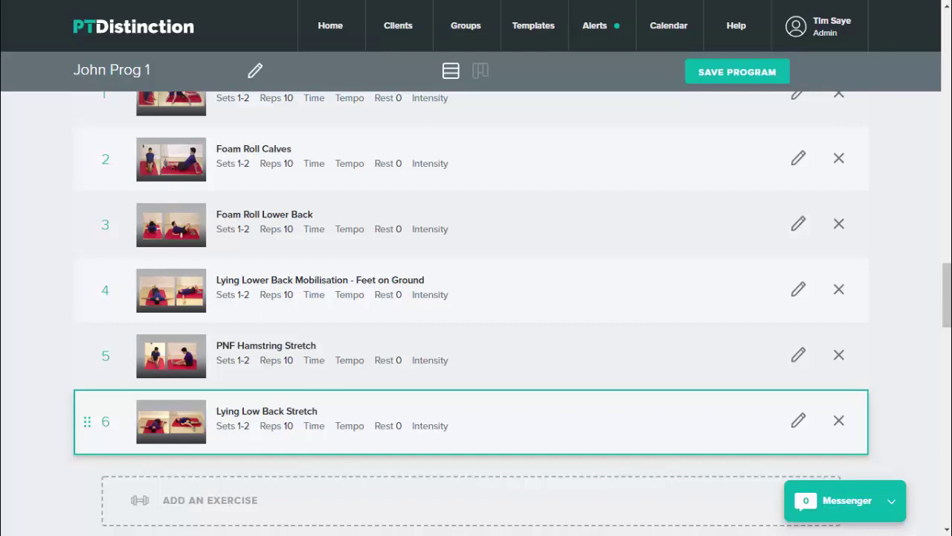
scroll(476, 309, "up", 1)
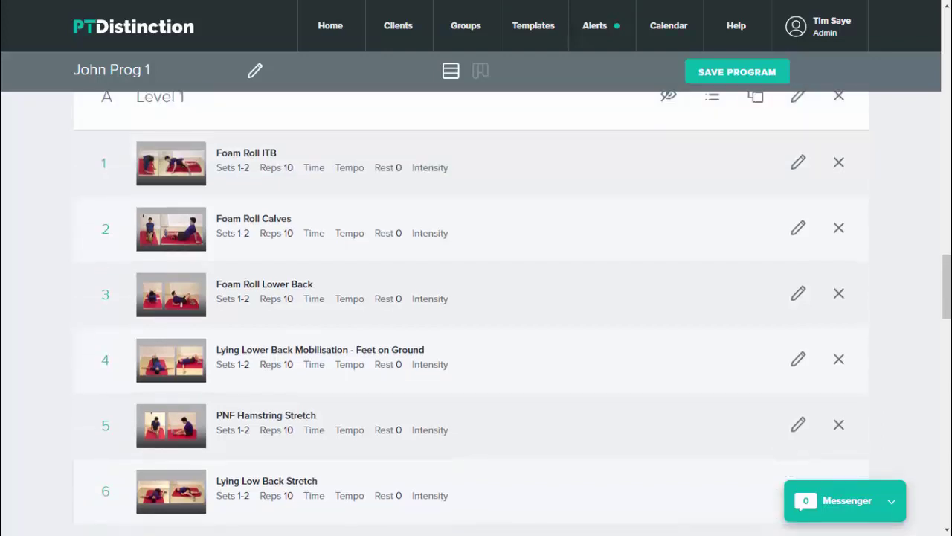